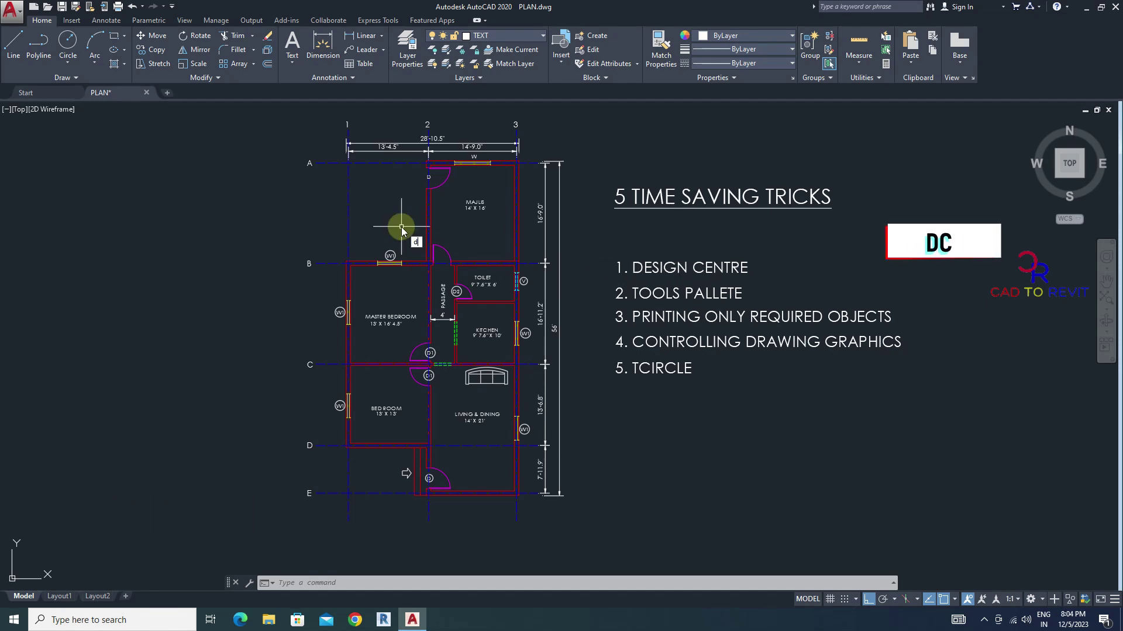
type("DC")
Launch DesignCenter from the DC command to browse shared content.
key("Return")
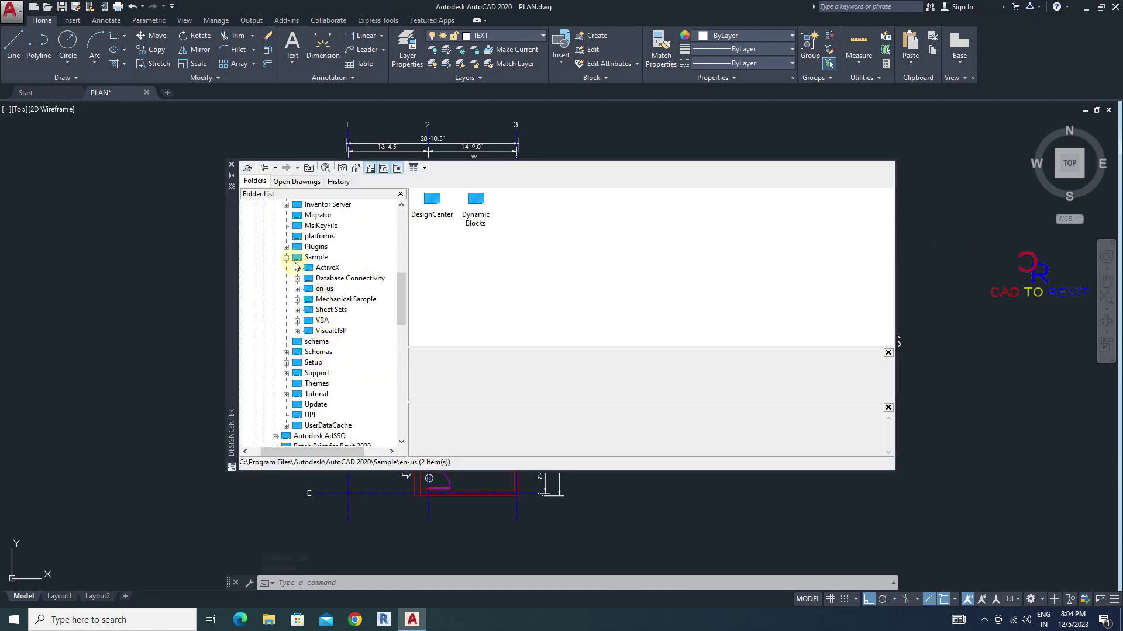
Browse to the Blocks list of Home - Space Planner.dwg in the sample folders.
left_click(298, 289)
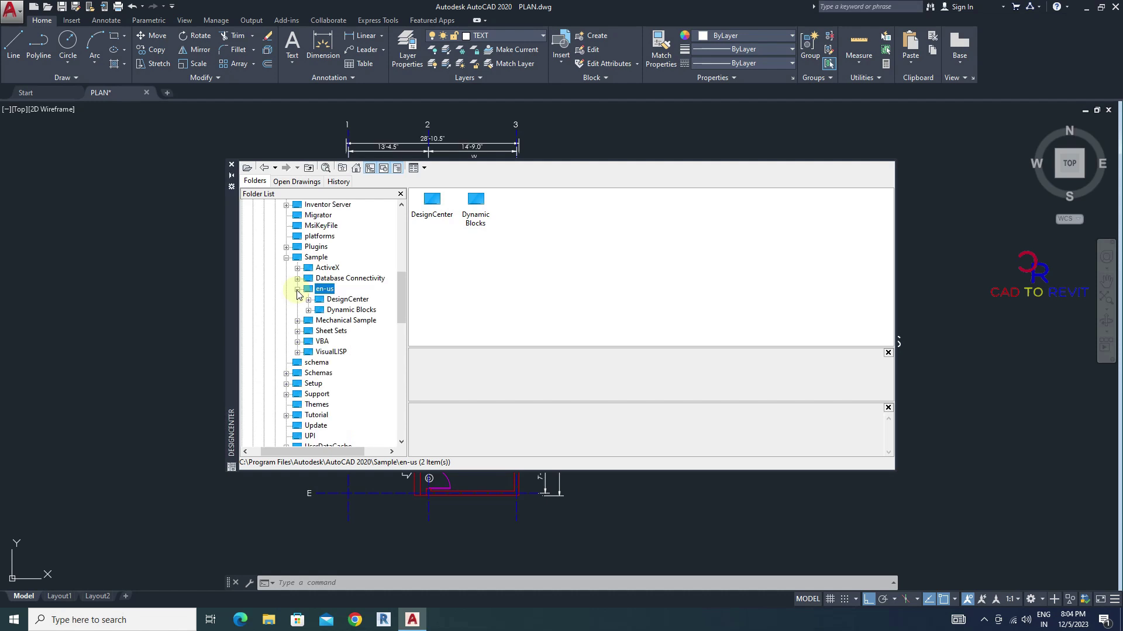
left_click(309, 298)
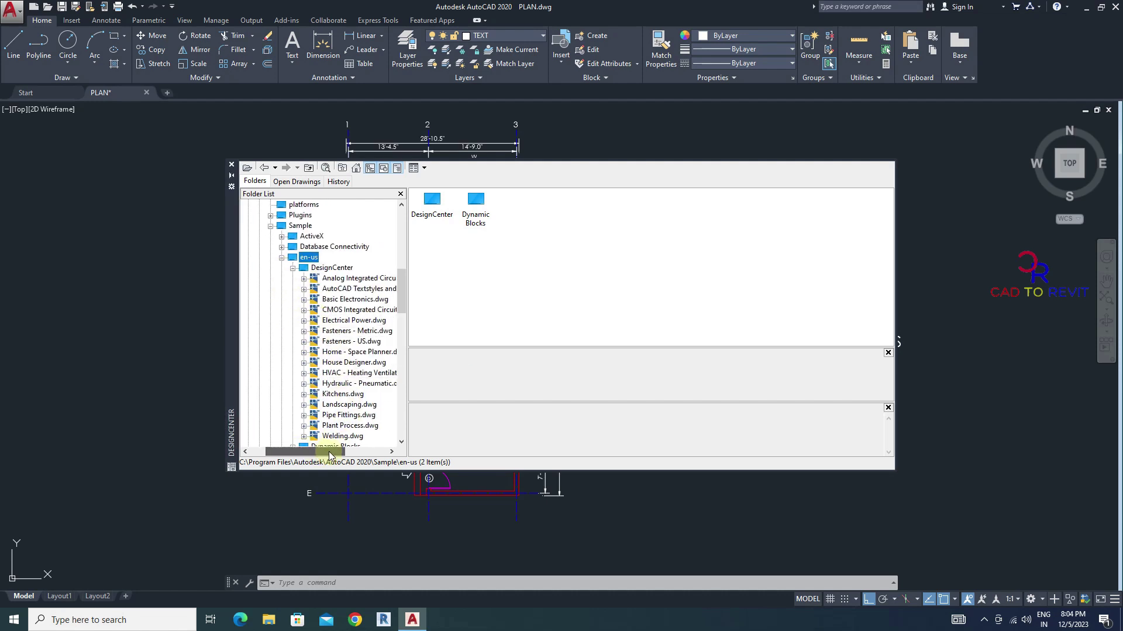
left_click_drag(316, 455, 347, 456)
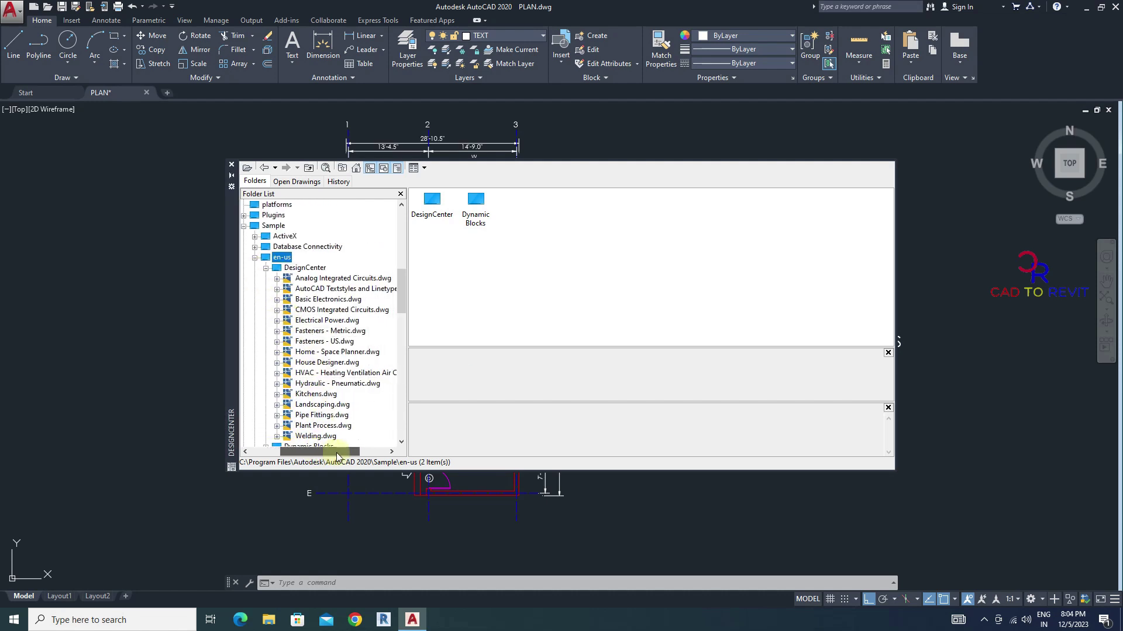
left_click(332, 353)
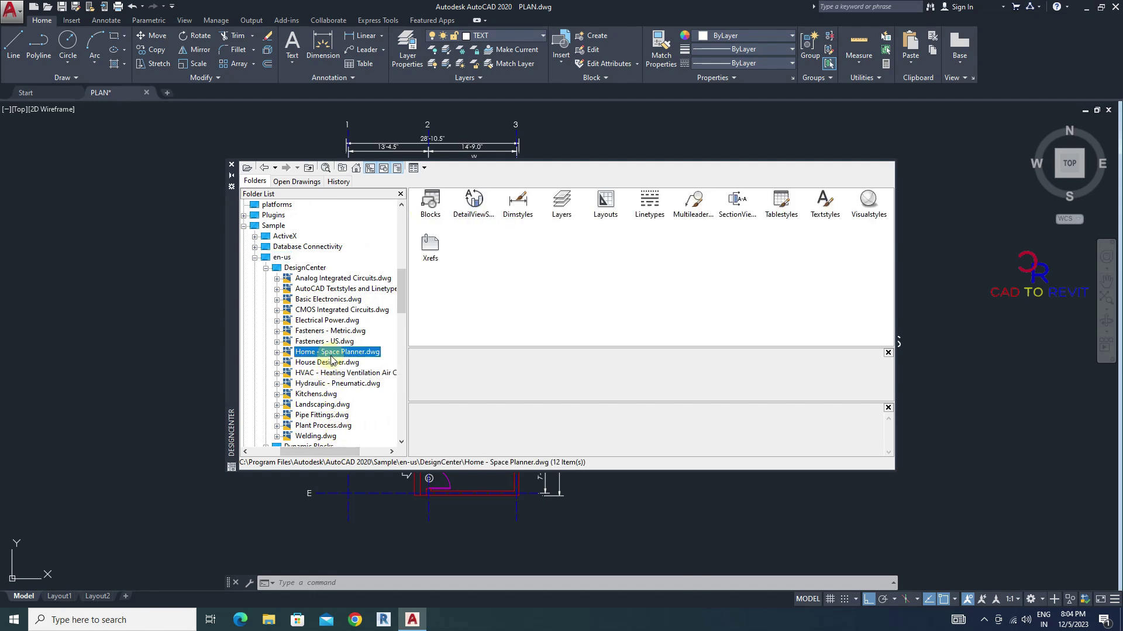
double_click(431, 207)
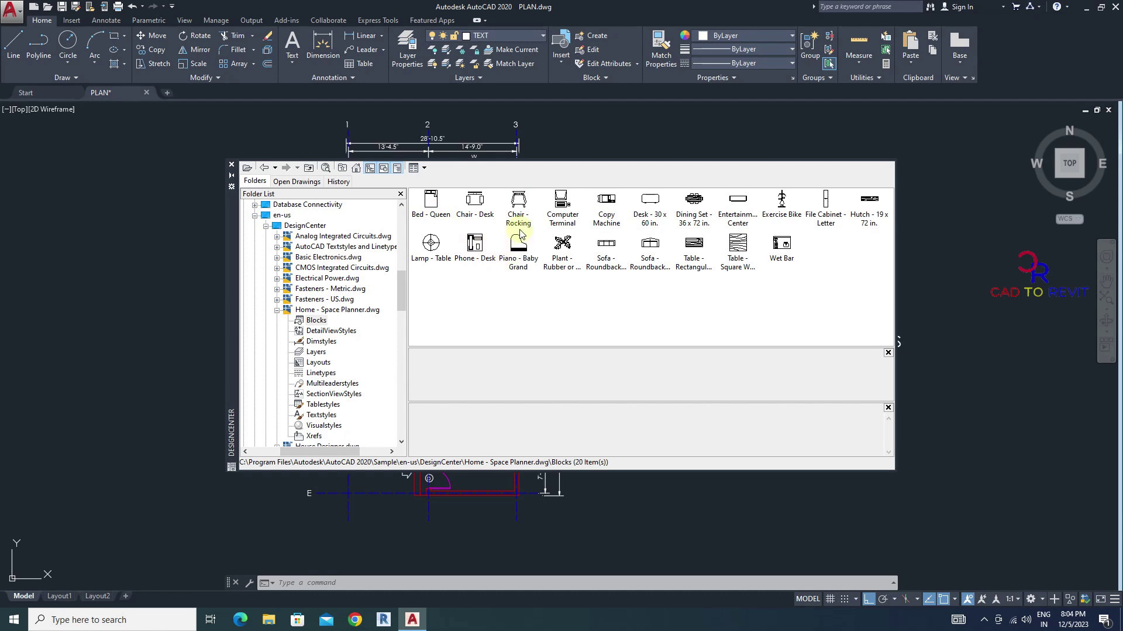
Drag Bed - Queen, Chair - Desk, Sofa and Dining Set into the drawing and close DesignCenter.
left_click_drag(431, 207, 604, 130)
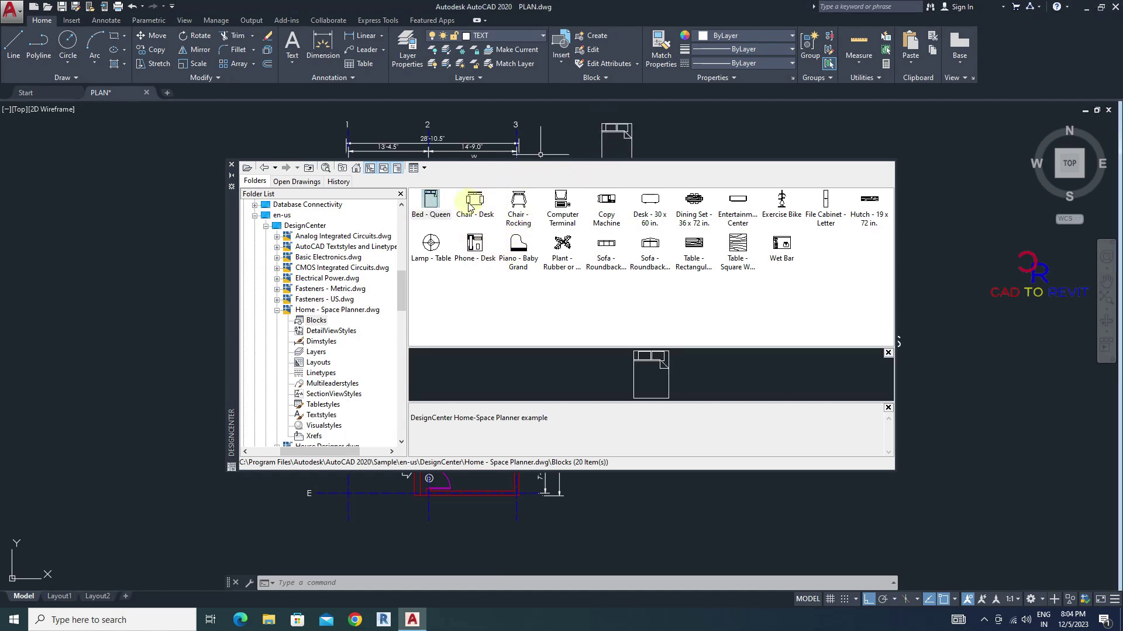
left_click_drag(473, 207, 667, 145)
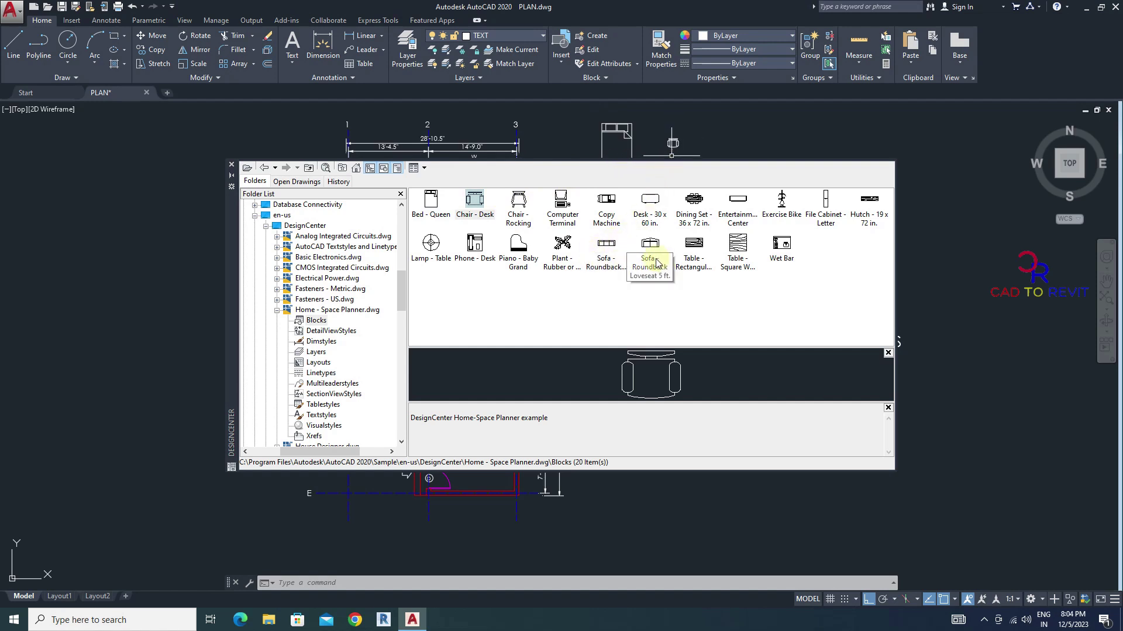
left_click_drag(650, 255, 745, 144)
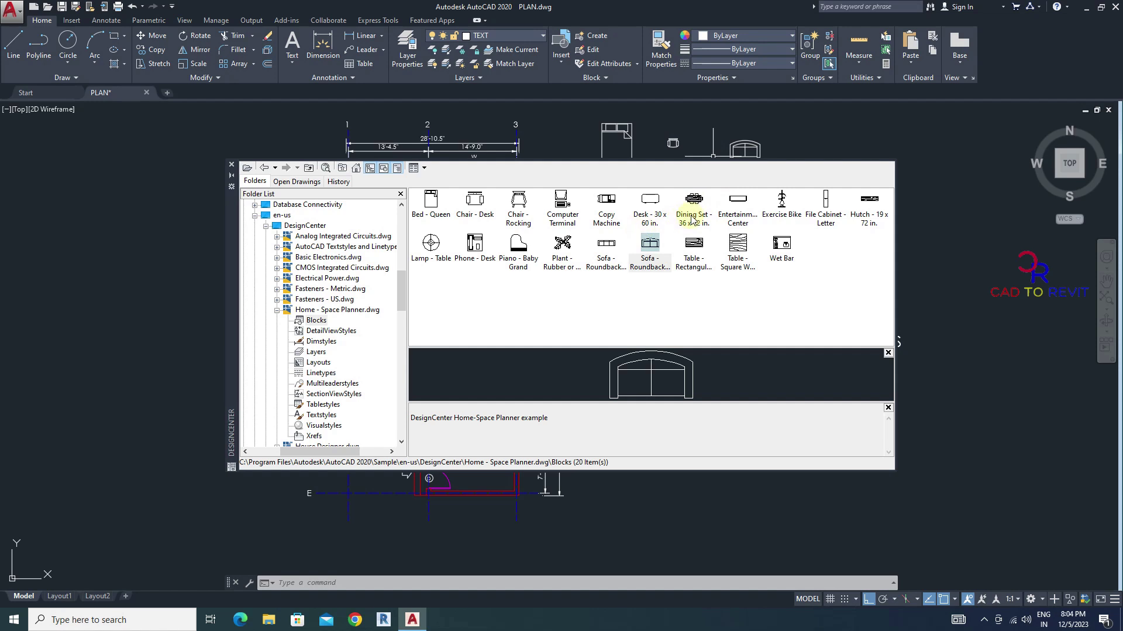
left_click_drag(693, 211, 696, 123)
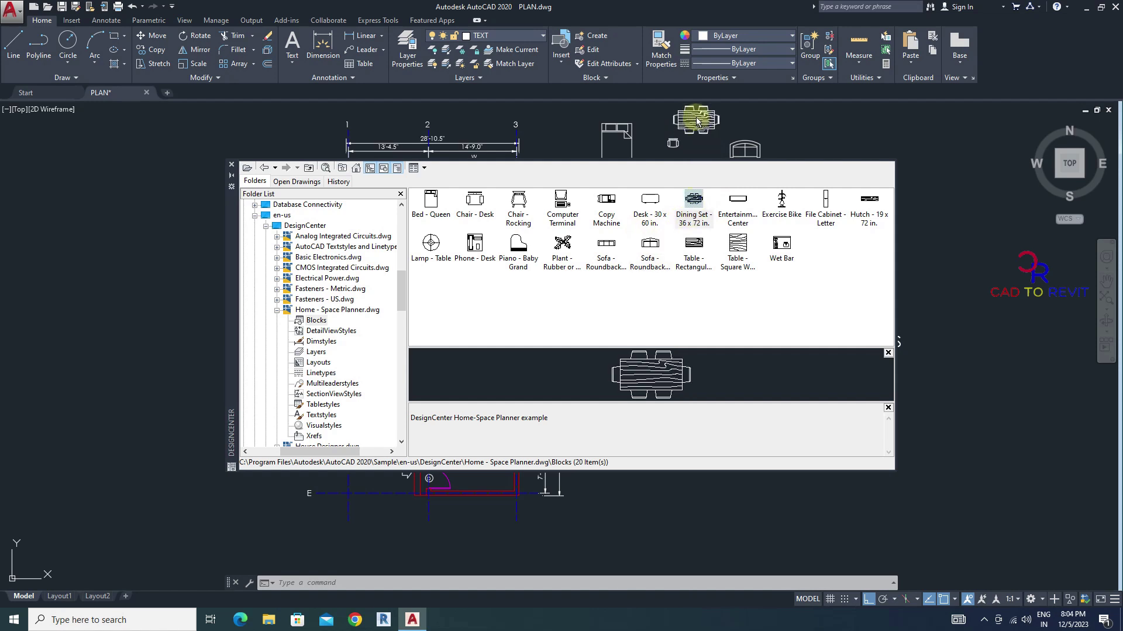
left_click(233, 167)
Move the bed into the master bedroom corner.
left_click(617, 140)
key("m")
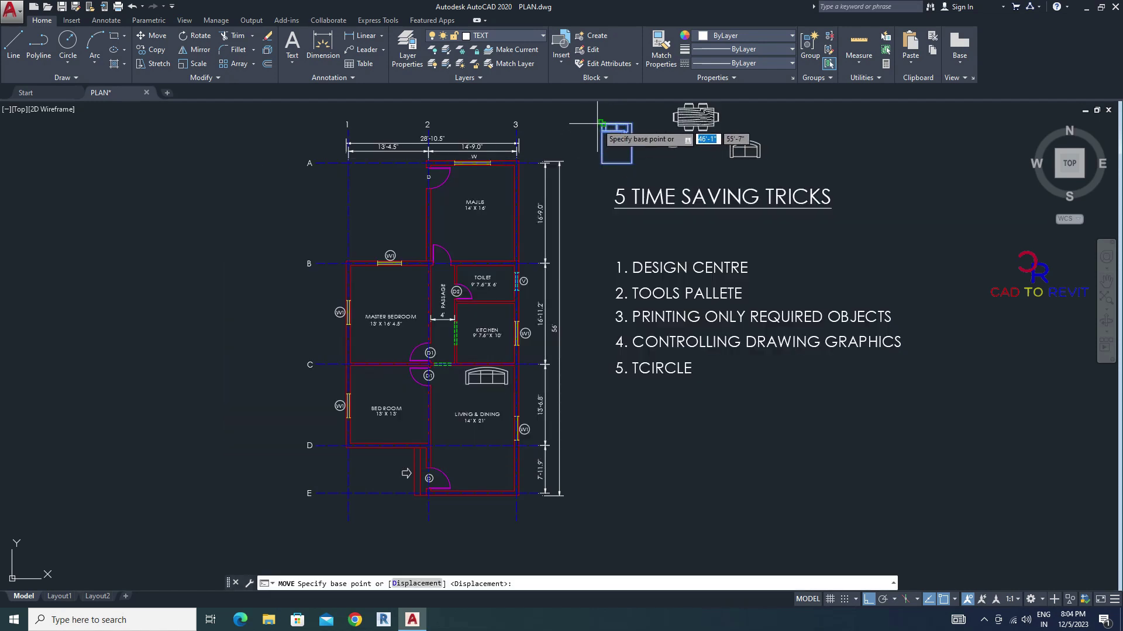
left_click(617, 140)
scroll(372, 264, "up", 5)
left_click(372, 270)
scroll(372, 271, "down", 5)
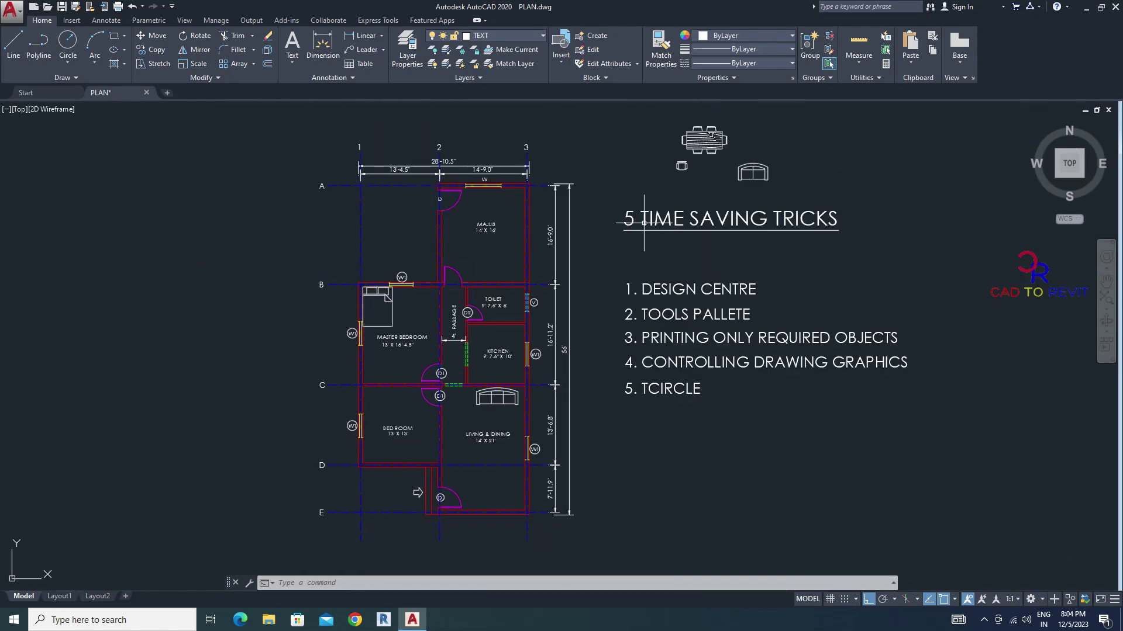
Move the dining set into the living & dining room, then reopen DesignCenter.
left_click(705, 140)
key("m")
left_click(705, 141)
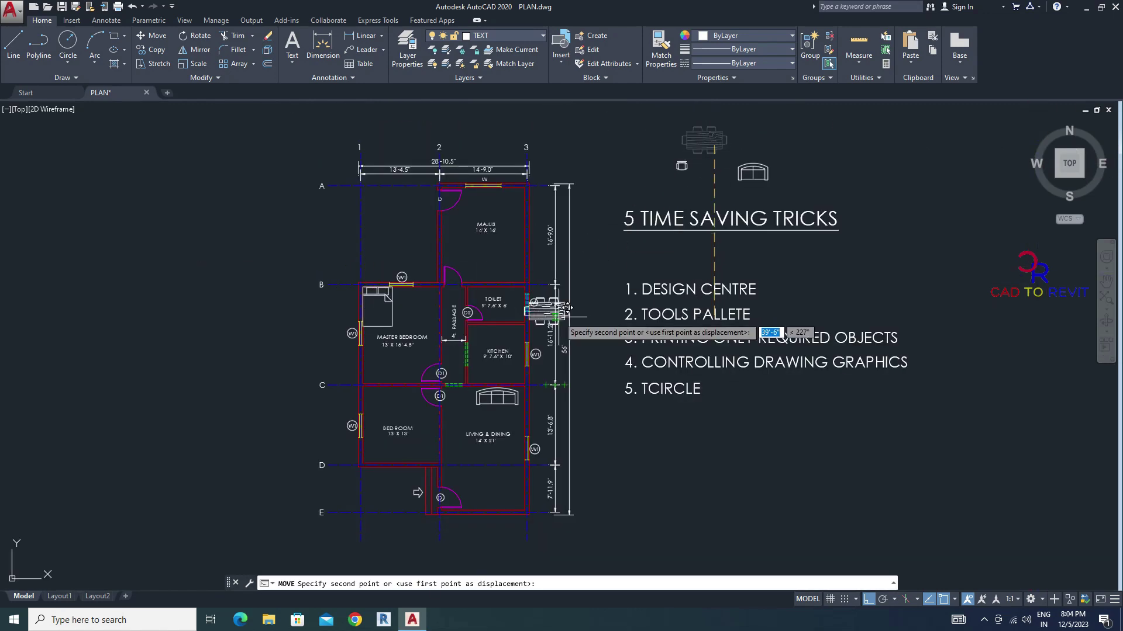
scroll(481, 429, "up", 5)
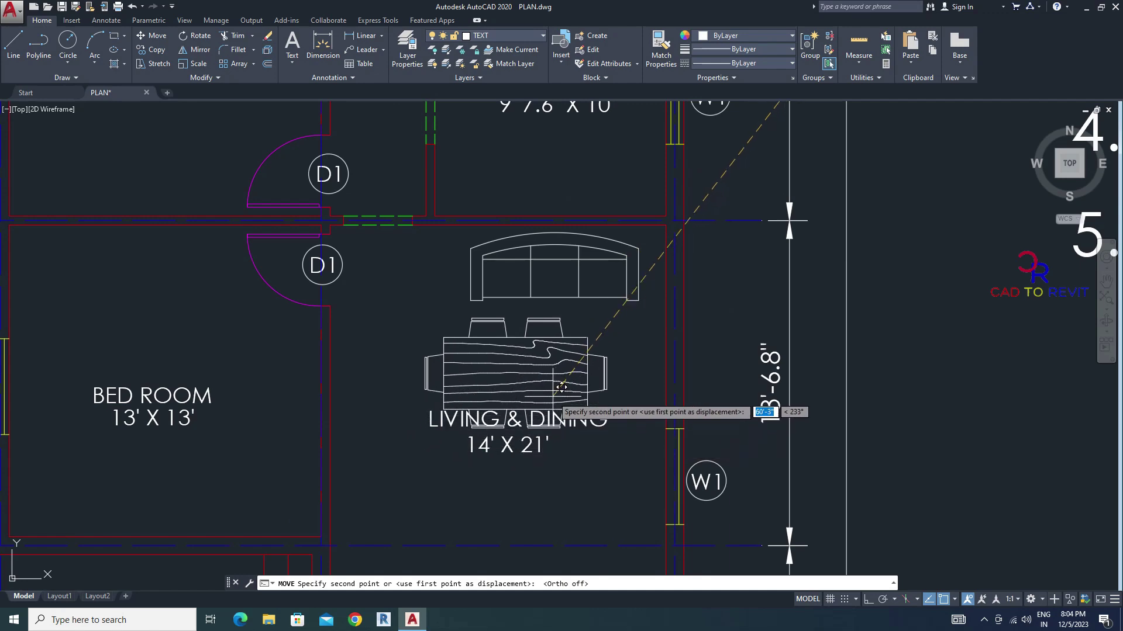
scroll(557, 383, "down", 3)
left_click(557, 383)
scroll(557, 384, "down", 5)
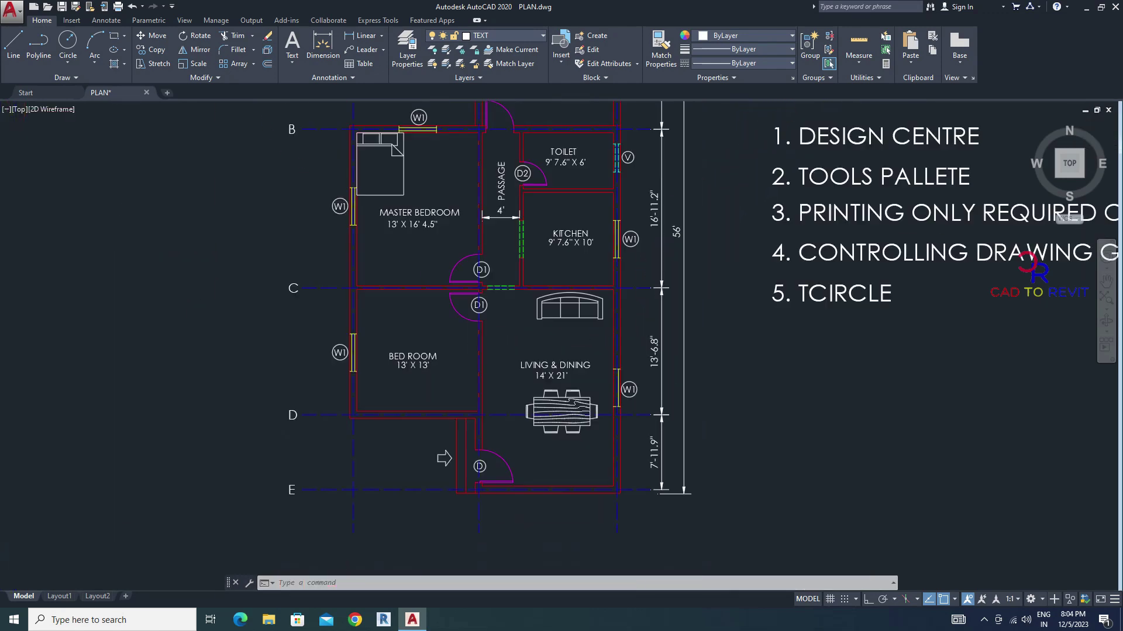
scroll(441, 355, "up", 2)
scroll(440, 354, "up", 3)
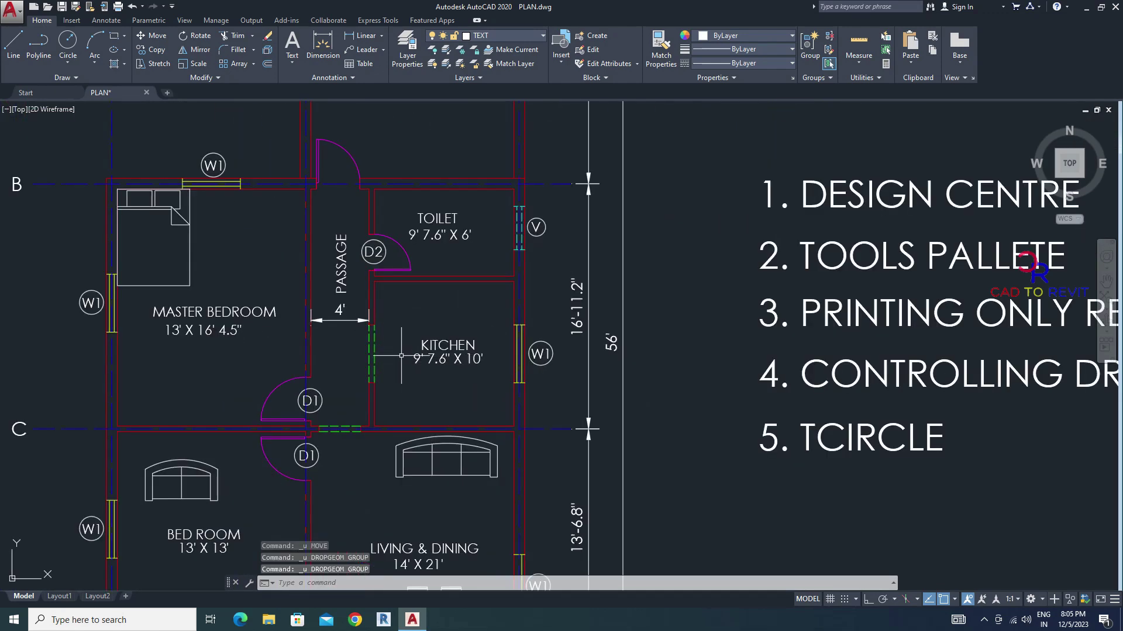
scroll(400, 356, "down", 3)
scroll(438, 356, "down", 2)
scroll(474, 359, "up", 1)
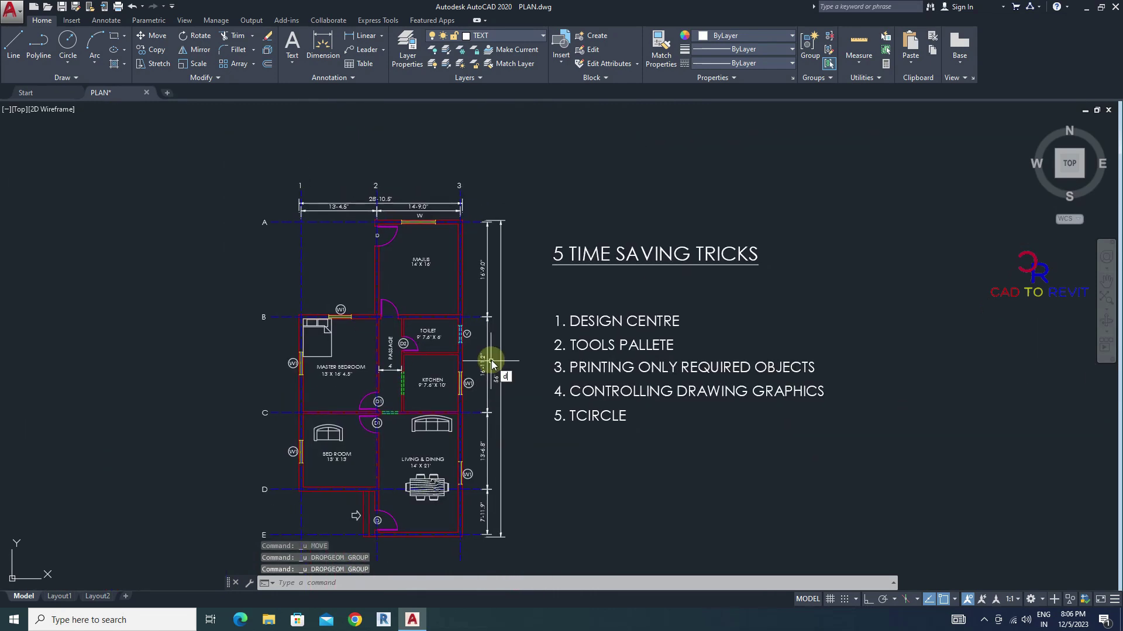
type("c")
key("Return")
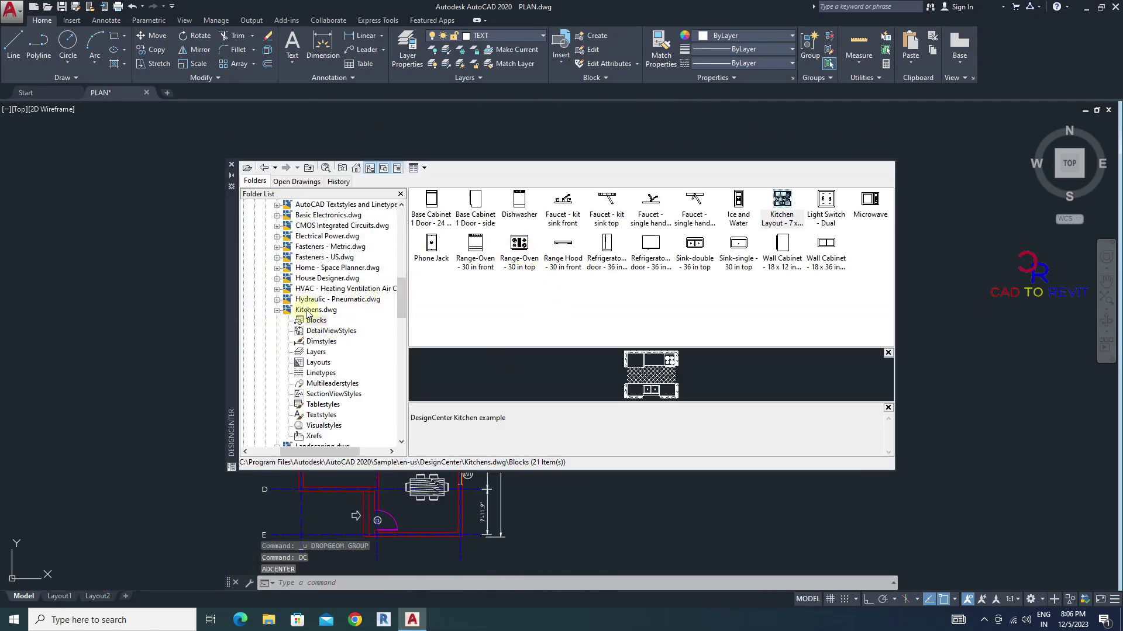
Insert Range-Oven - 30 in top from Kitchens.dwg blocks into the kitchen.
left_click(317, 309)
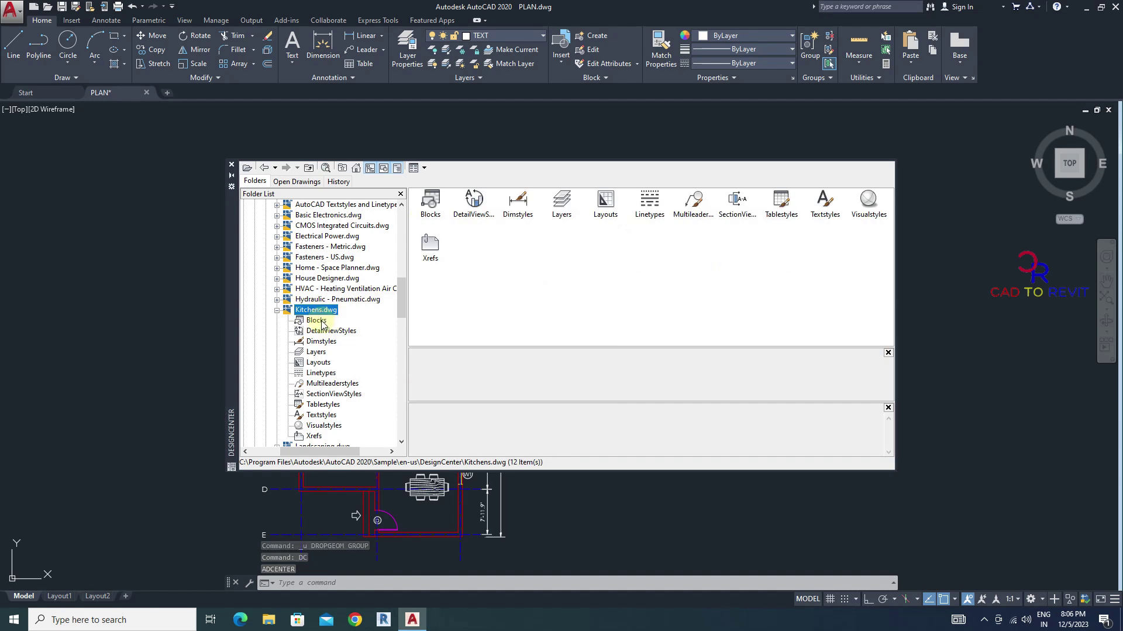
left_click(316, 320)
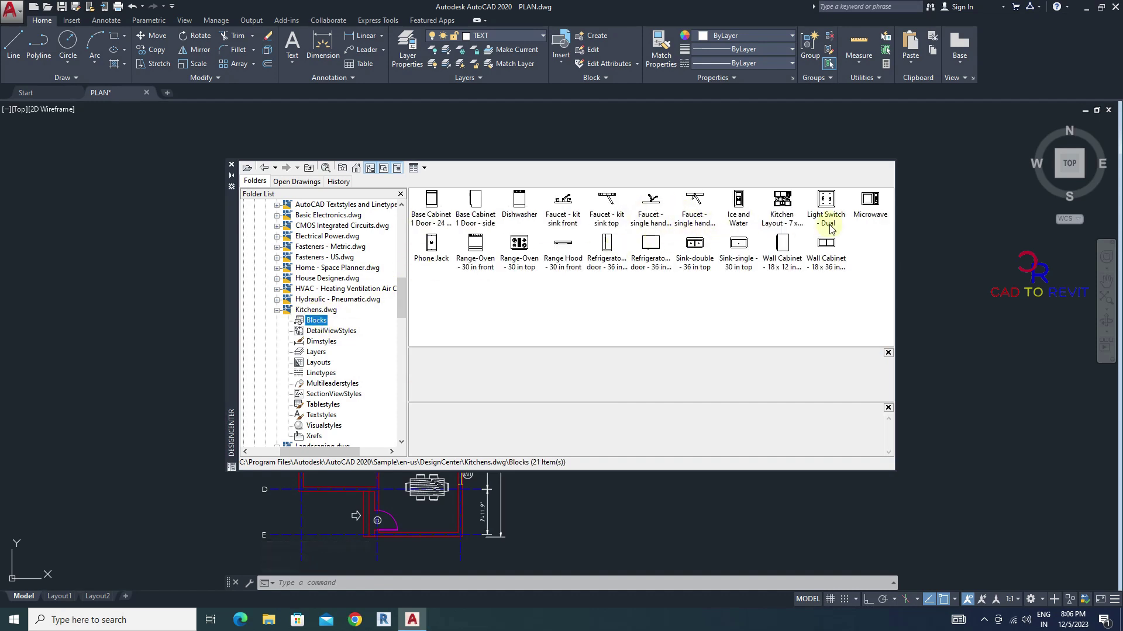
left_click(522, 241)
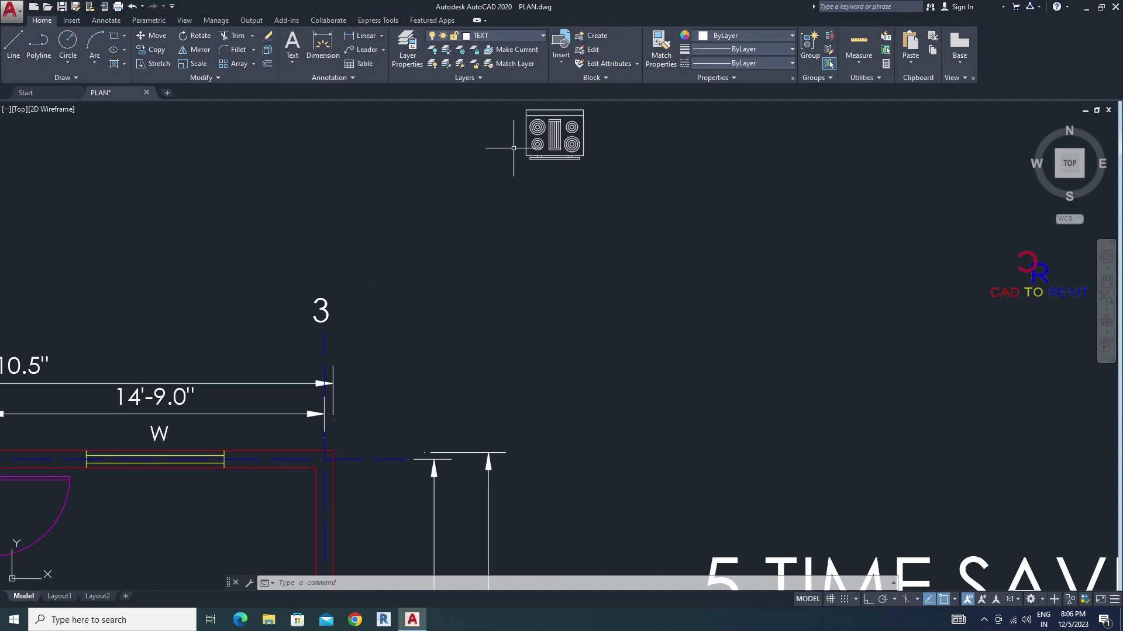
scroll(589, 134, "down", 5)
scroll(491, 255, "up", 5)
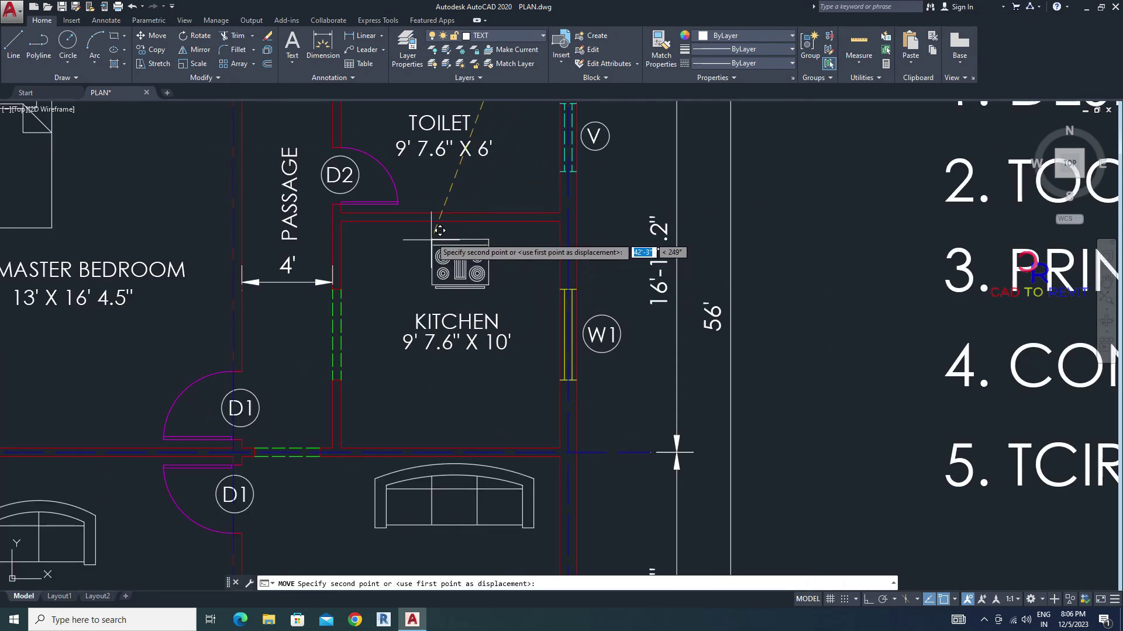
left_click(492, 255)
scroll(517, 259, "down", 4)
scroll(527, 254, "down", 3)
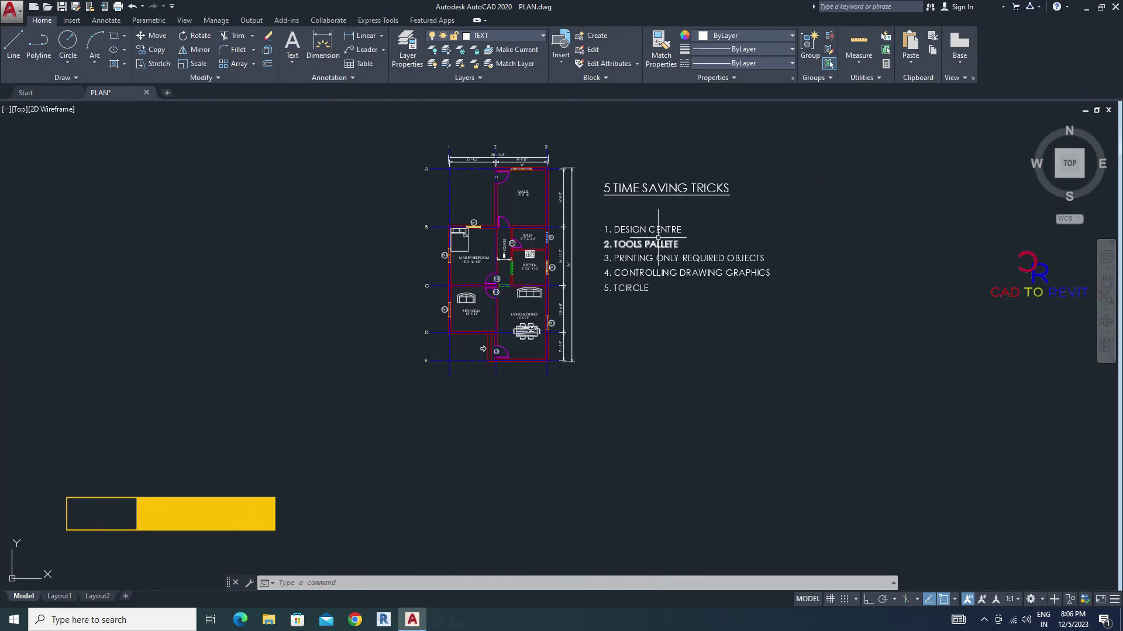
scroll(649, 245, "up", 2)
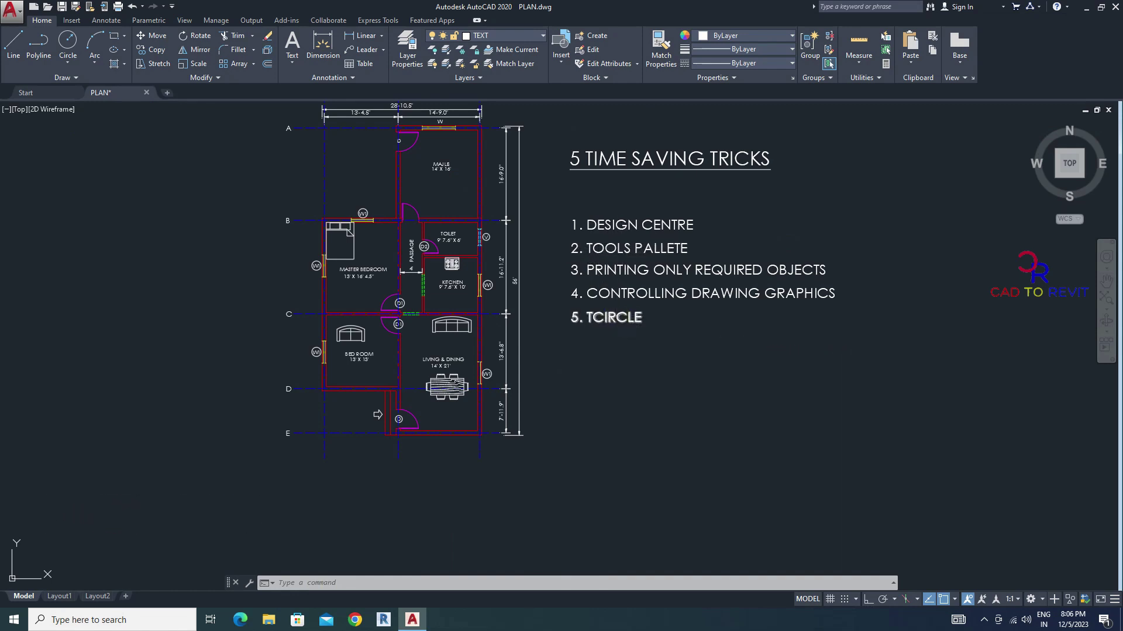
key("Return")
type("TP")
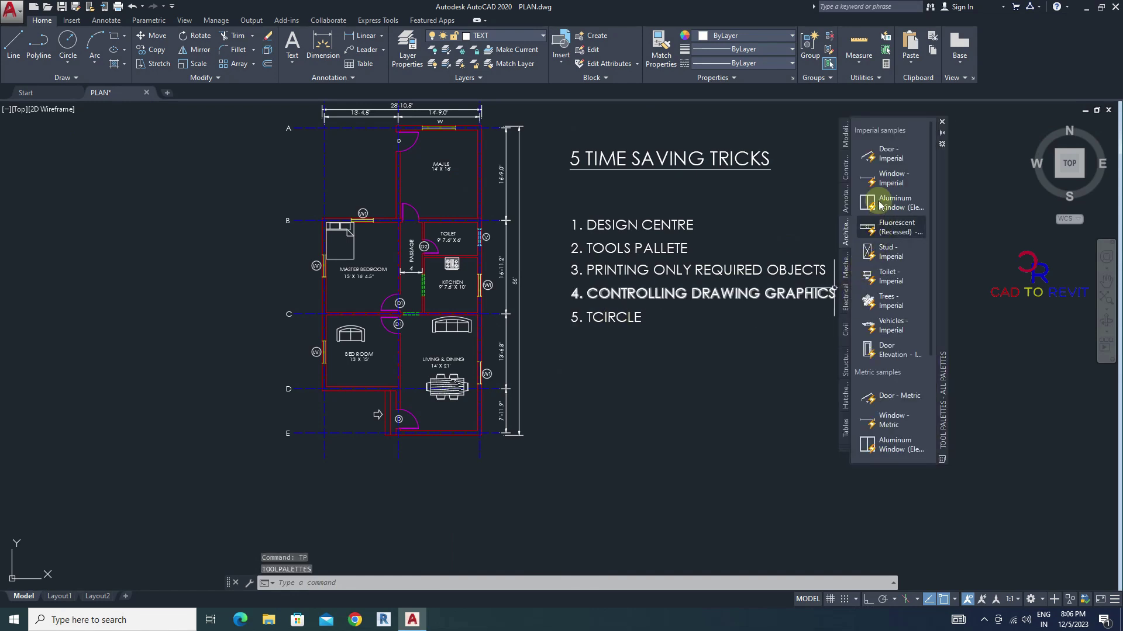
Place Trees - Imperial in the top-left room and Vehicles - Imperial below the plan.
left_click(886, 305)
left_click(354, 156)
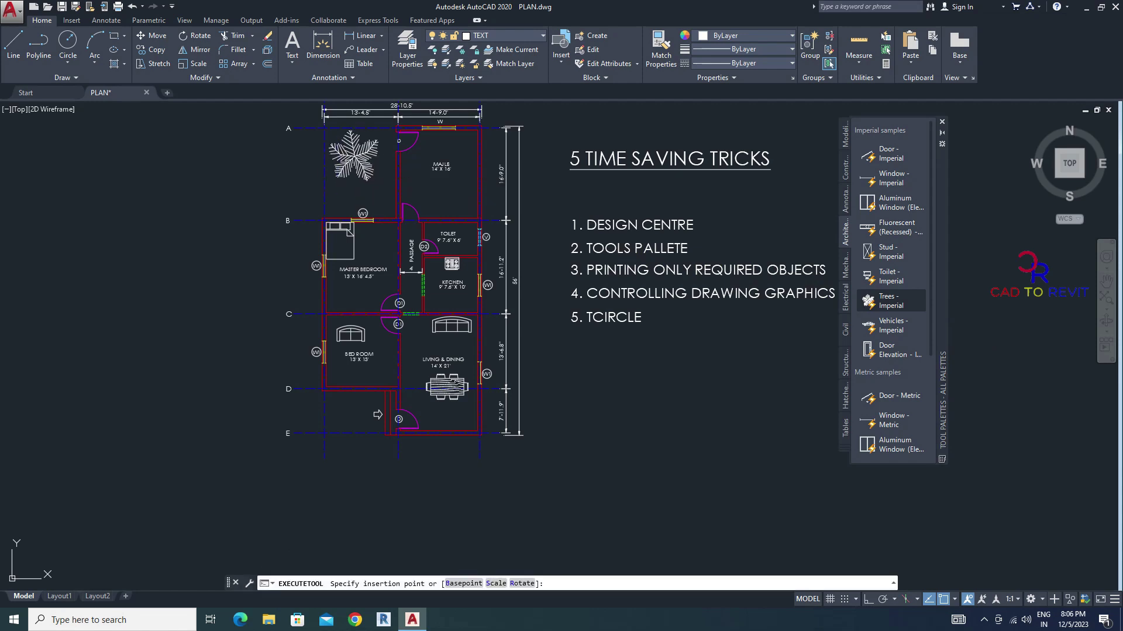
left_click(890, 326)
scroll(473, 363, "down", 2)
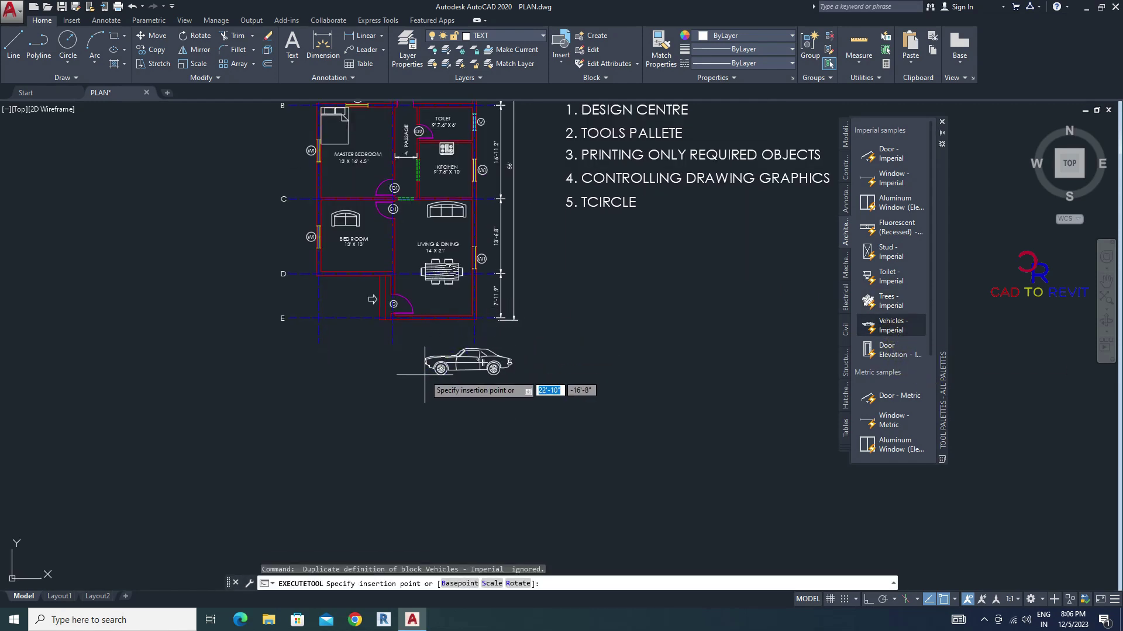
left_click(469, 363)
Switch the car to top view, move it left beneath the plan and close Tool Palettes.
left_click(426, 377)
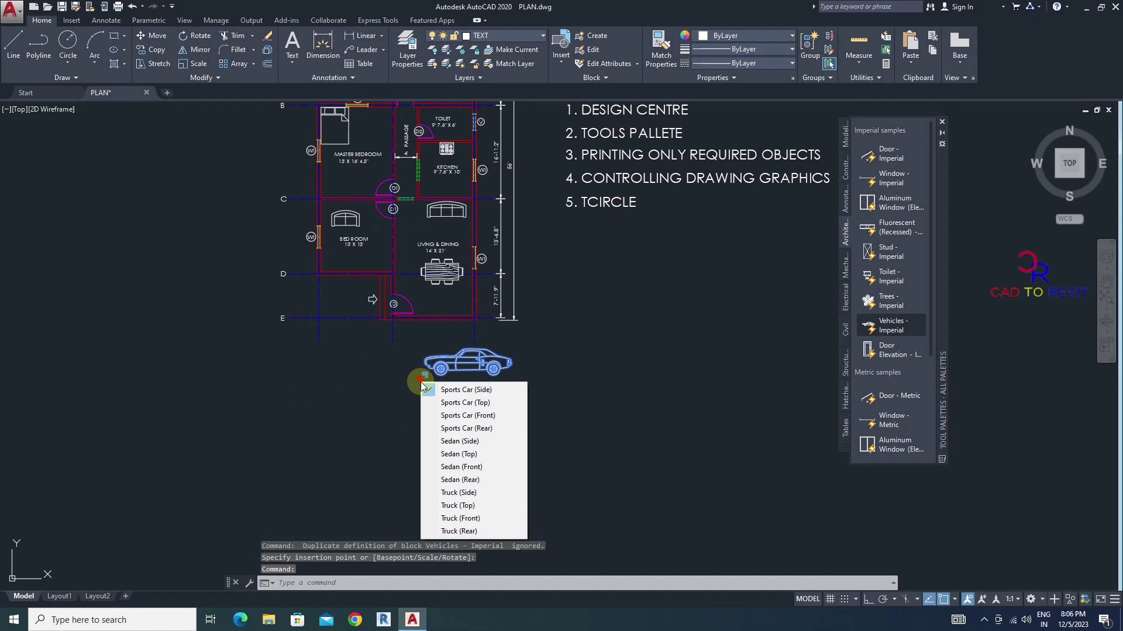
left_click(464, 403)
scroll(467, 404, "up", 3)
key("m")
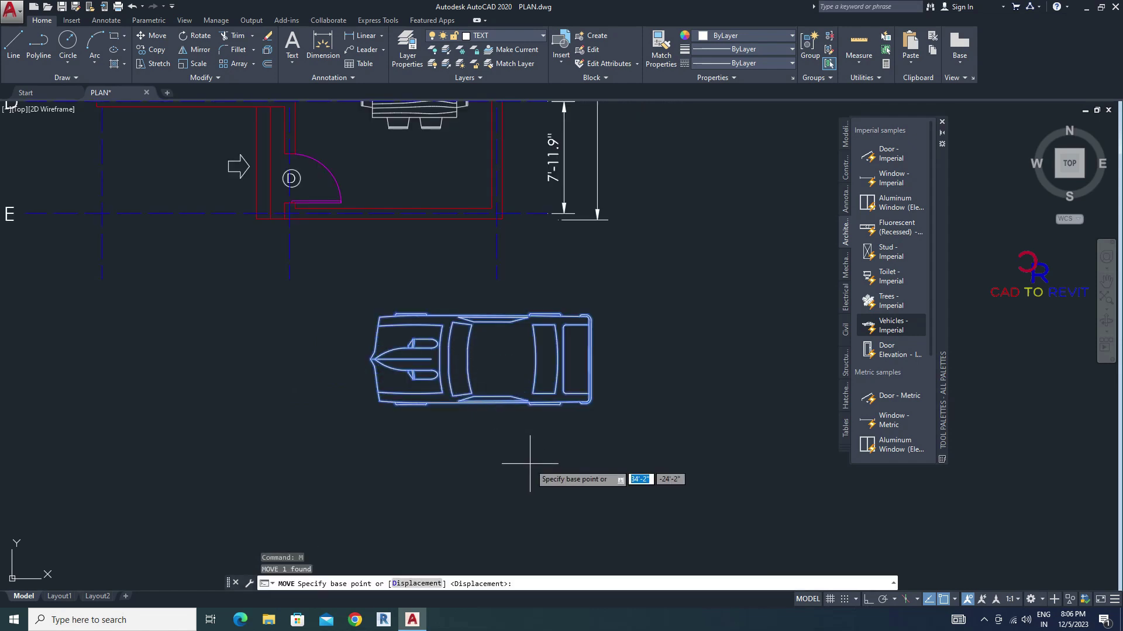
left_click_drag(544, 378, 460, 428)
scroll(460, 429, "down", 4)
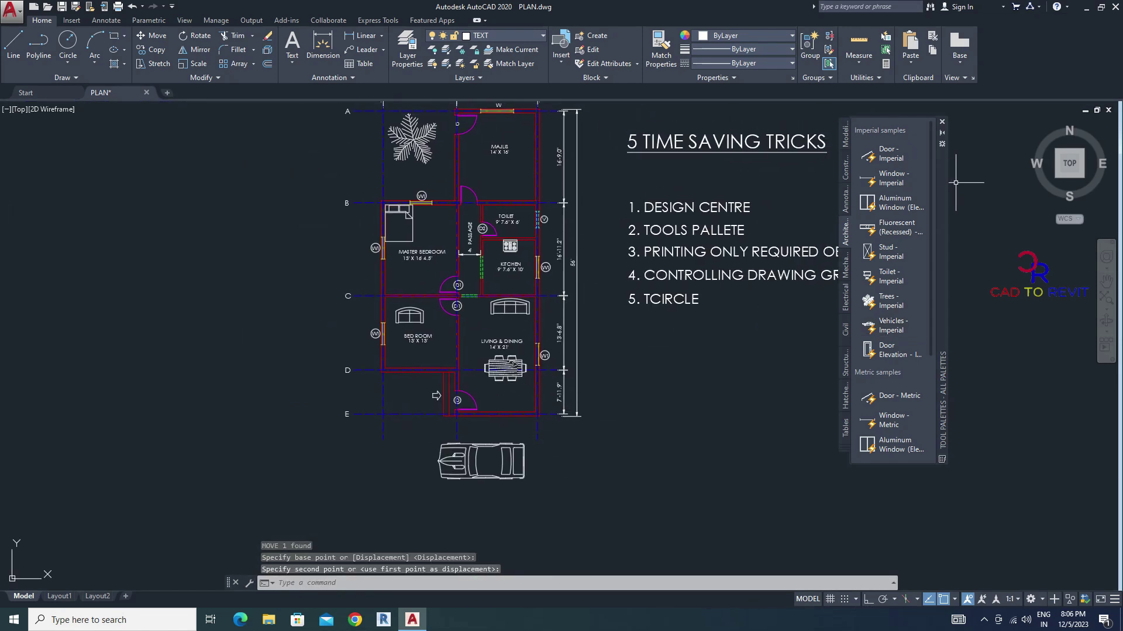
left_click(943, 124)
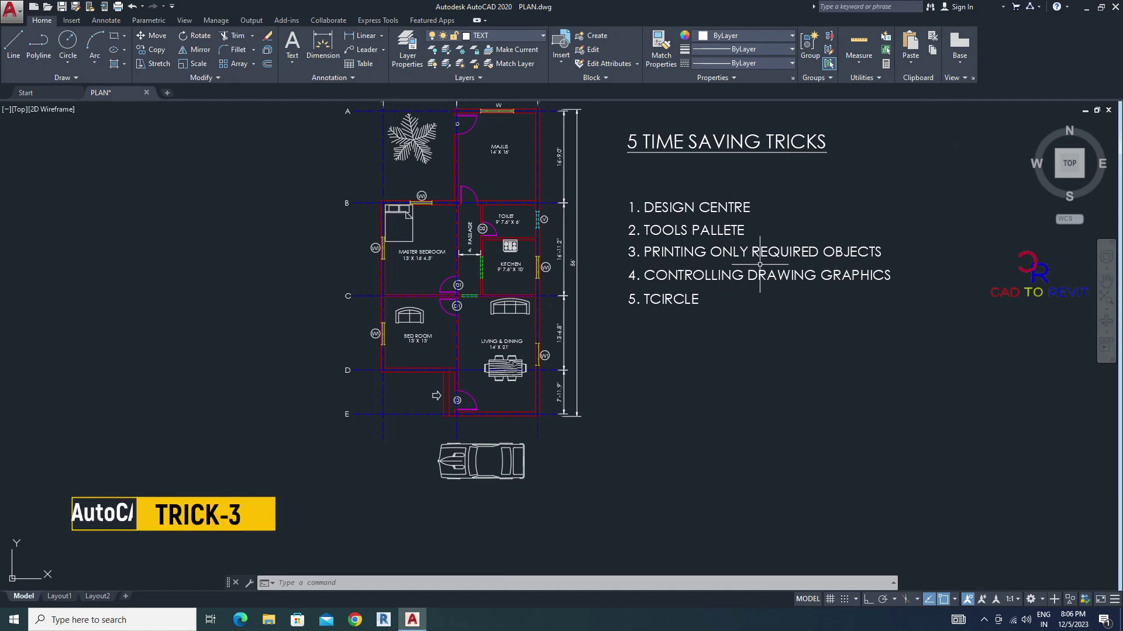
middle_click_drag(562, 333, 570, 369)
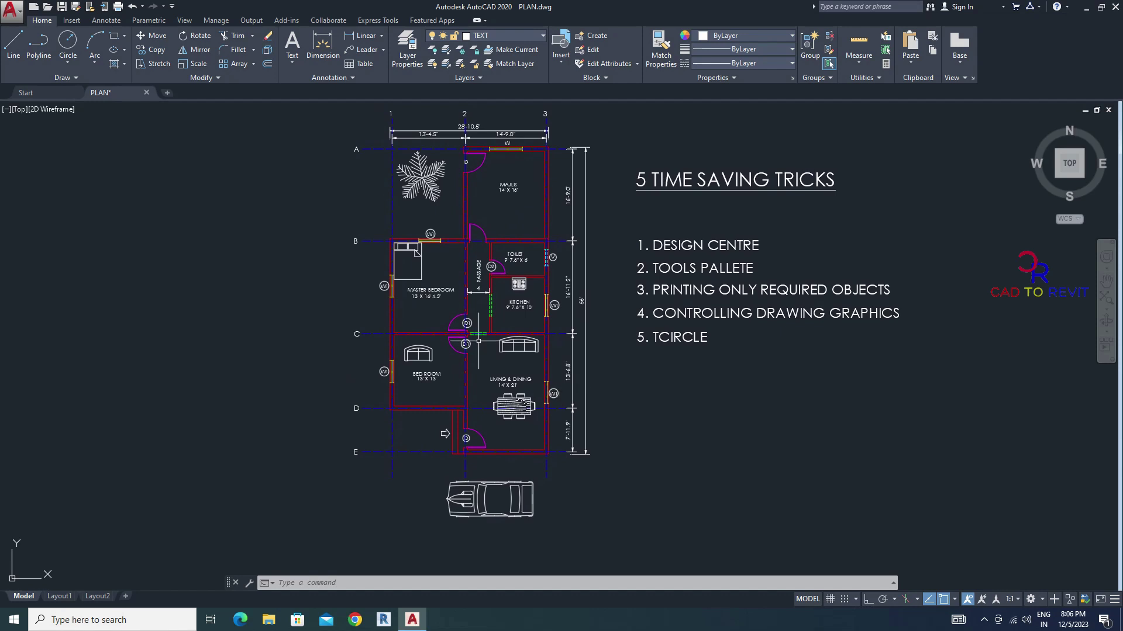
left_click(395, 209)
key("Escape")
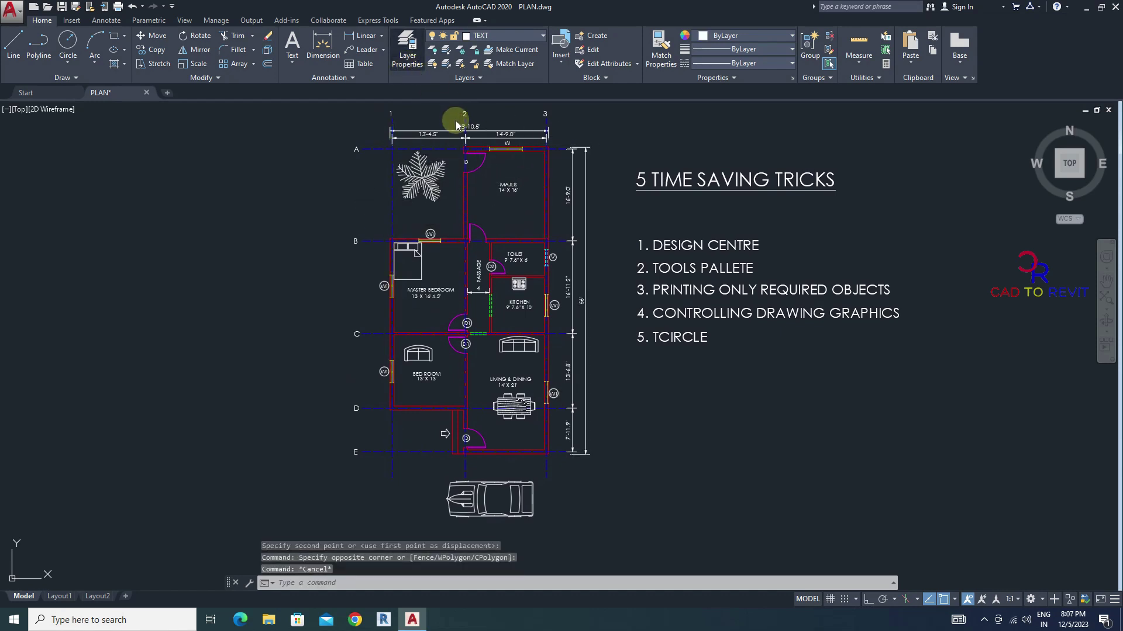
Turn off plotting for the GRIDS layer in the Layer Properties Manager.
key("Return")
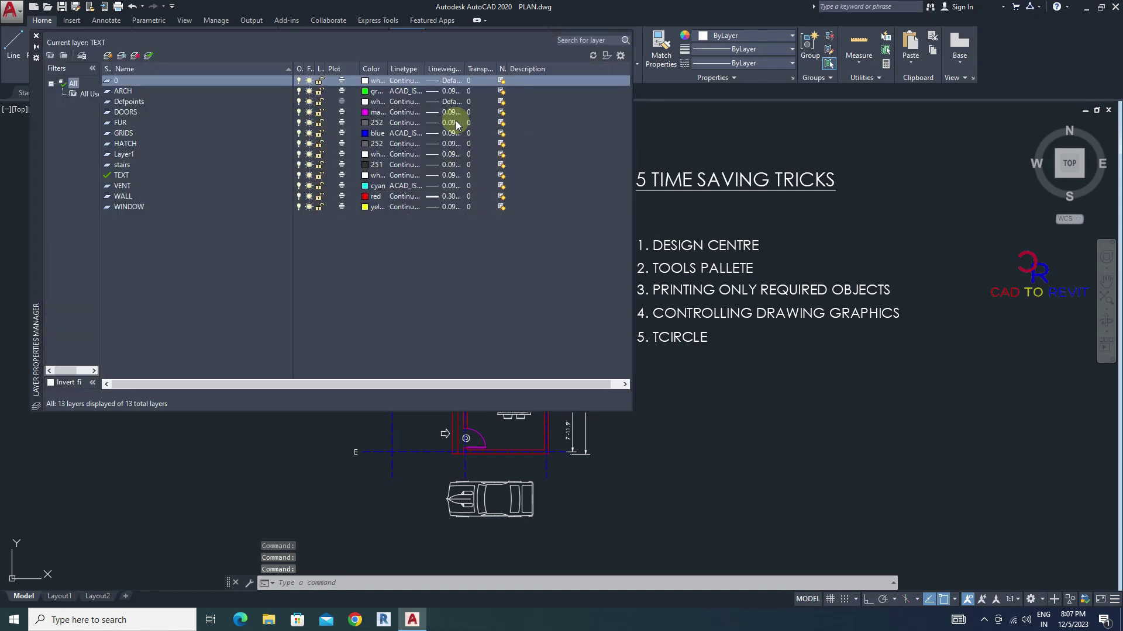
left_click(136, 133)
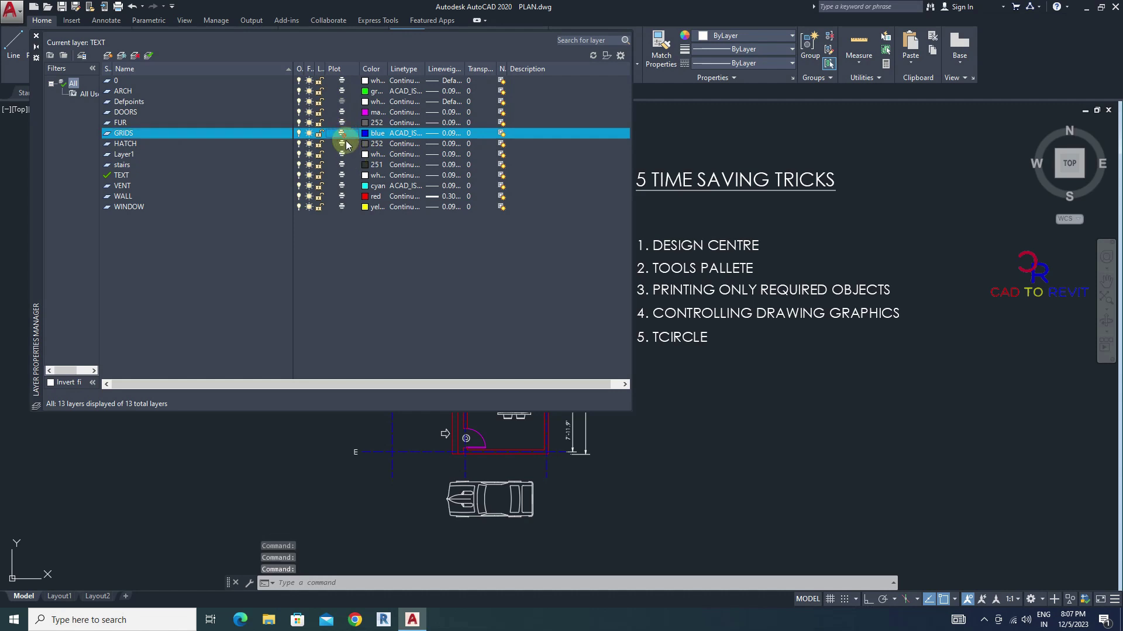
left_click(36, 41)
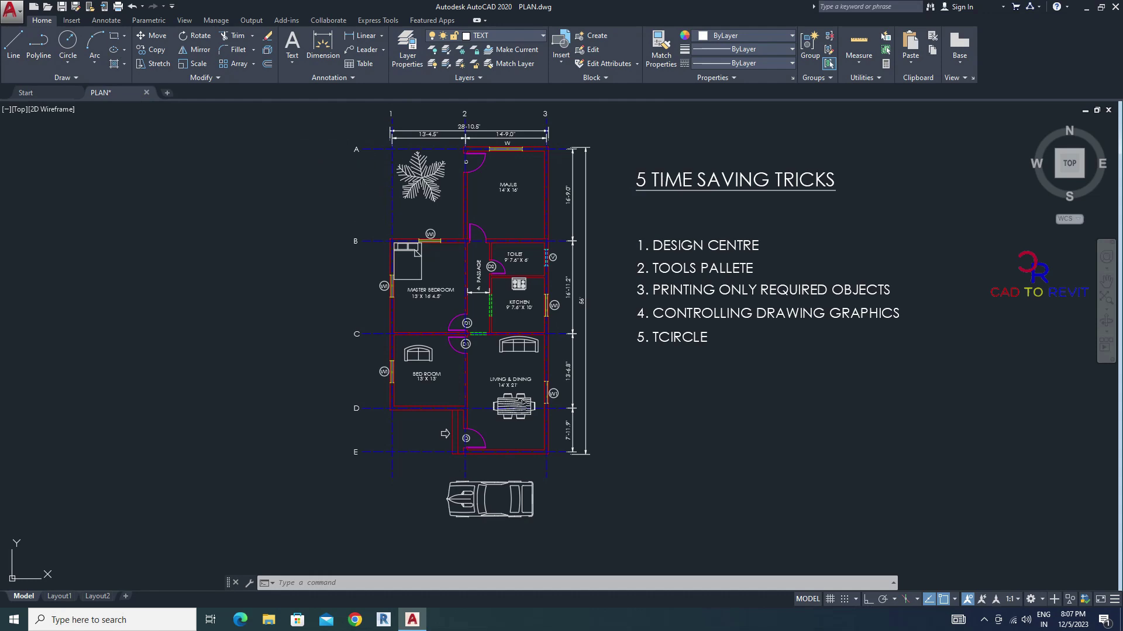
Start a plot using the <Previous plot> page setup.
middle_click_drag(357, 193, 354, 204)
key("ctrl+p")
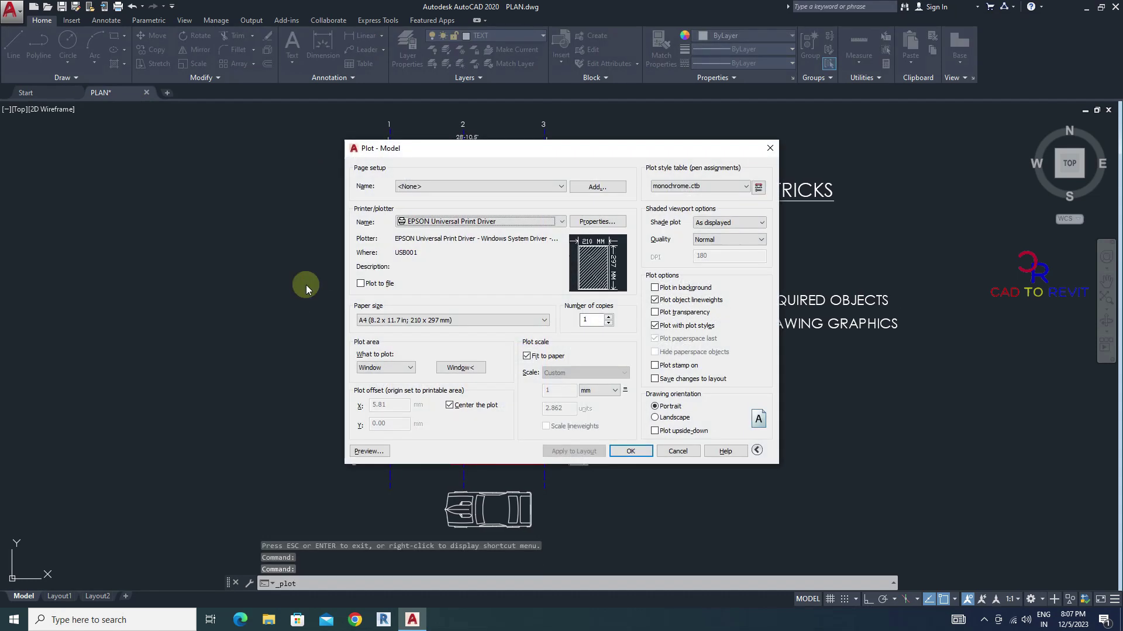
left_click(481, 186)
left_click(479, 205)
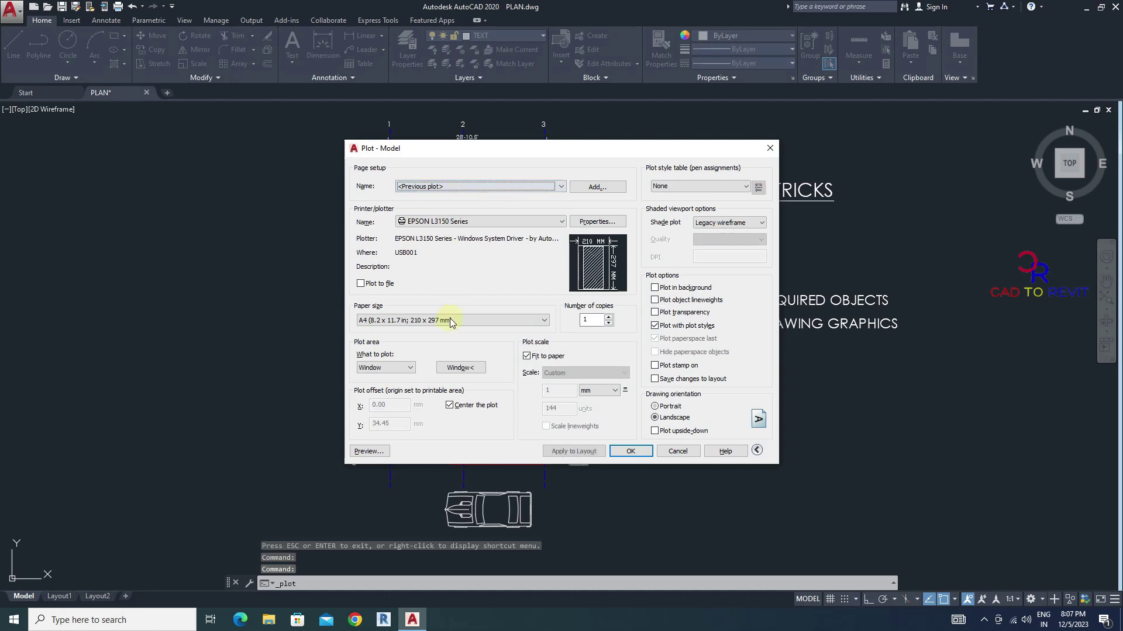
Window the floor plan as the plot area and preview the sheet.
left_click(459, 368)
left_click(316, 122)
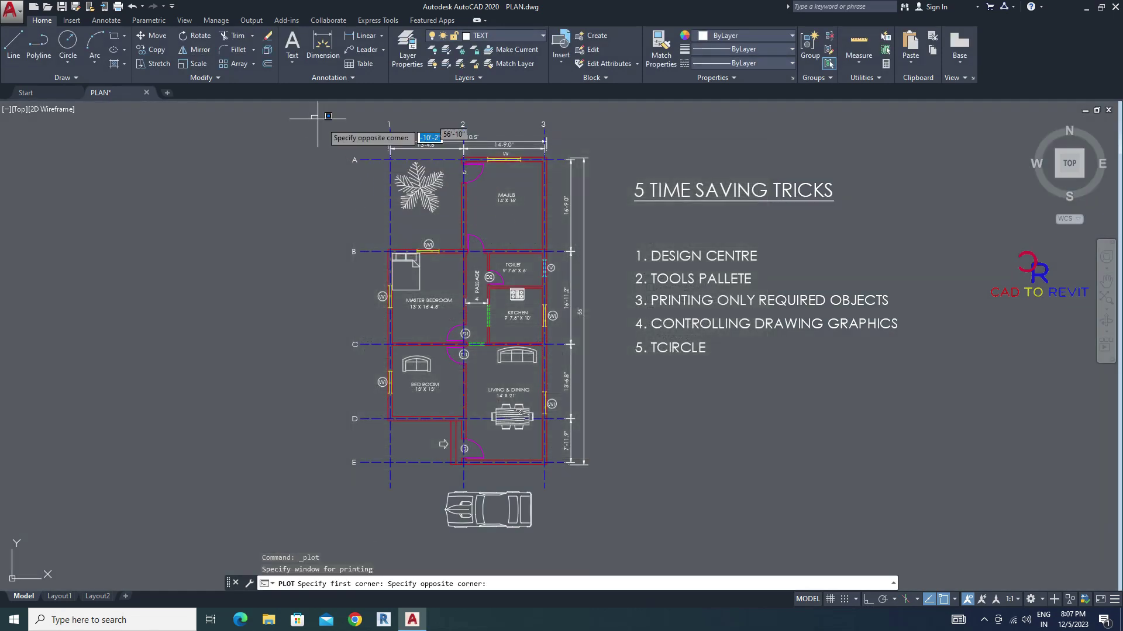
left_click(614, 548)
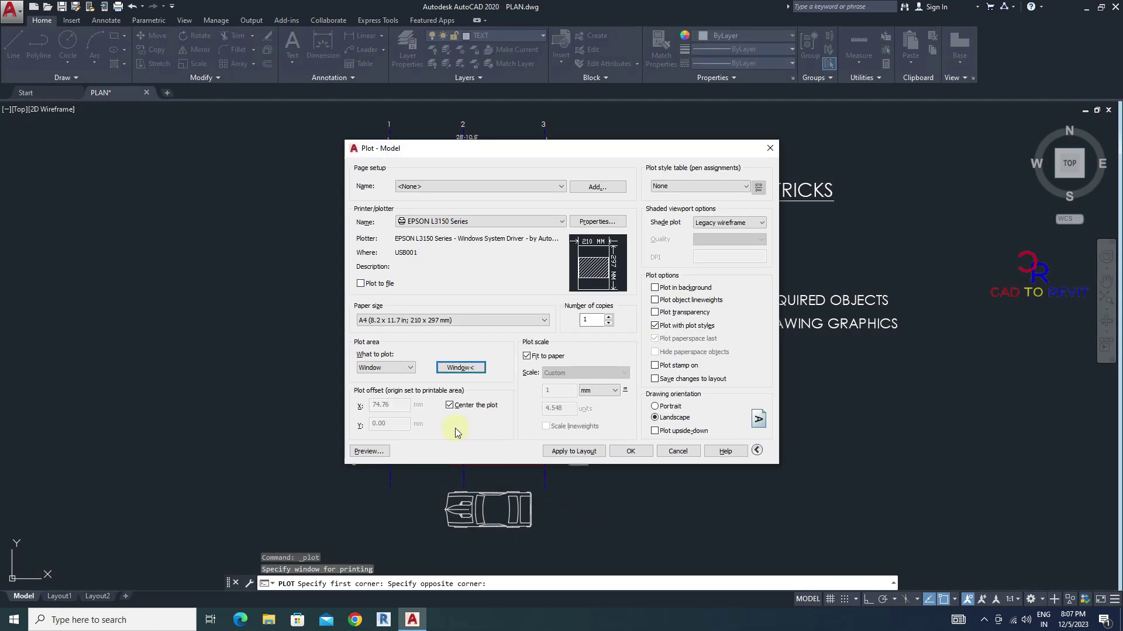
left_click(381, 451)
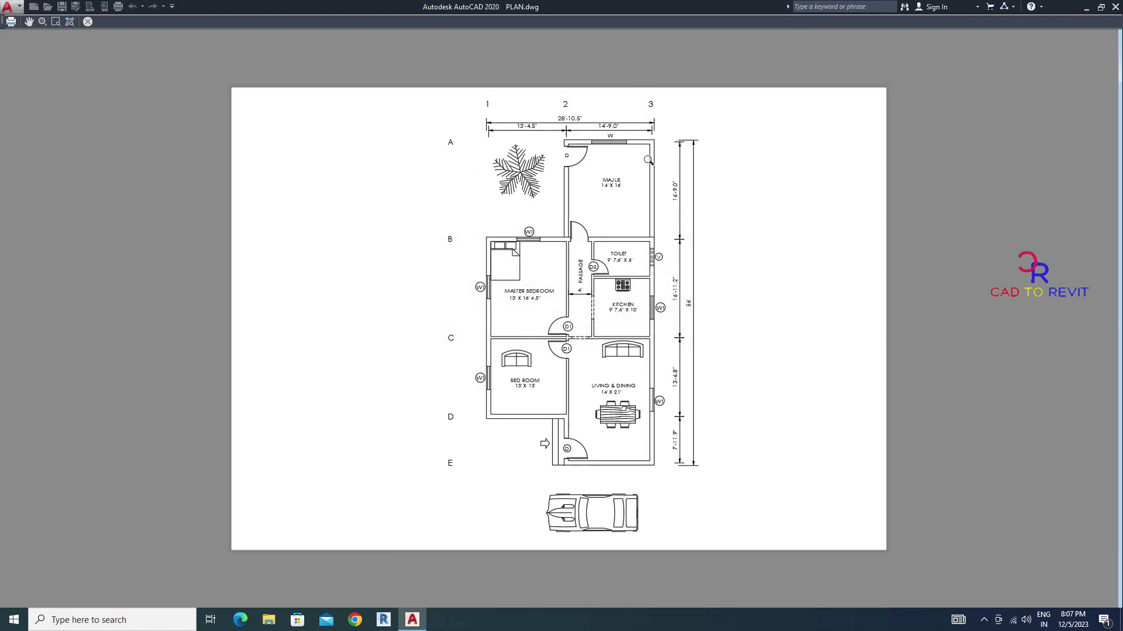
Cancel the preview and Plot dialog, then reopen the Layer Properties Manager.
key("Escape")
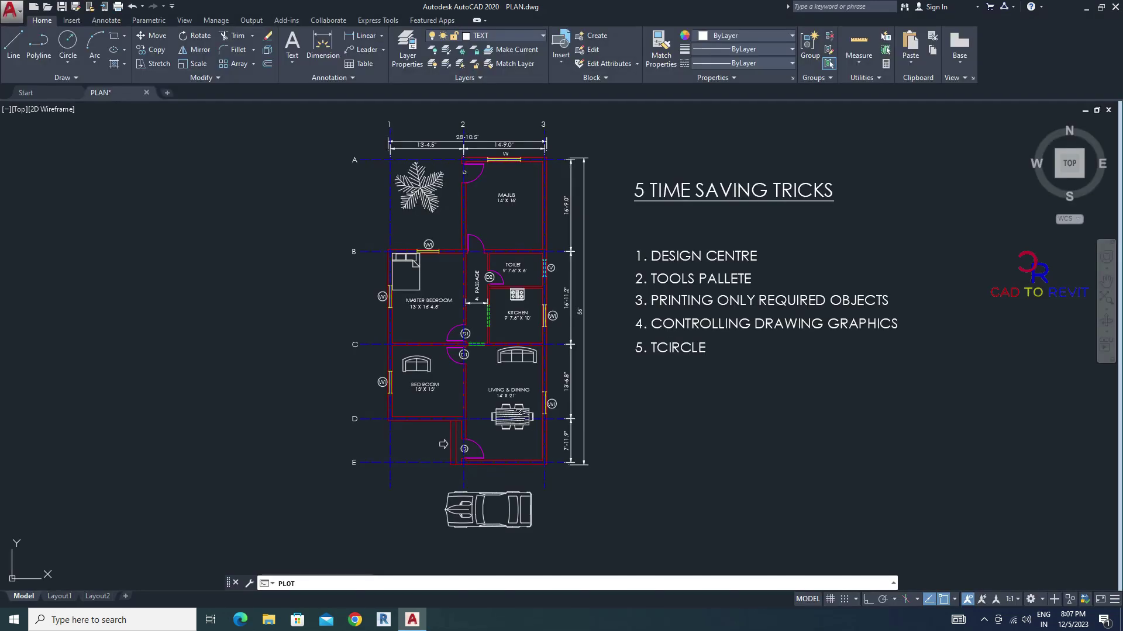
key("Escape")
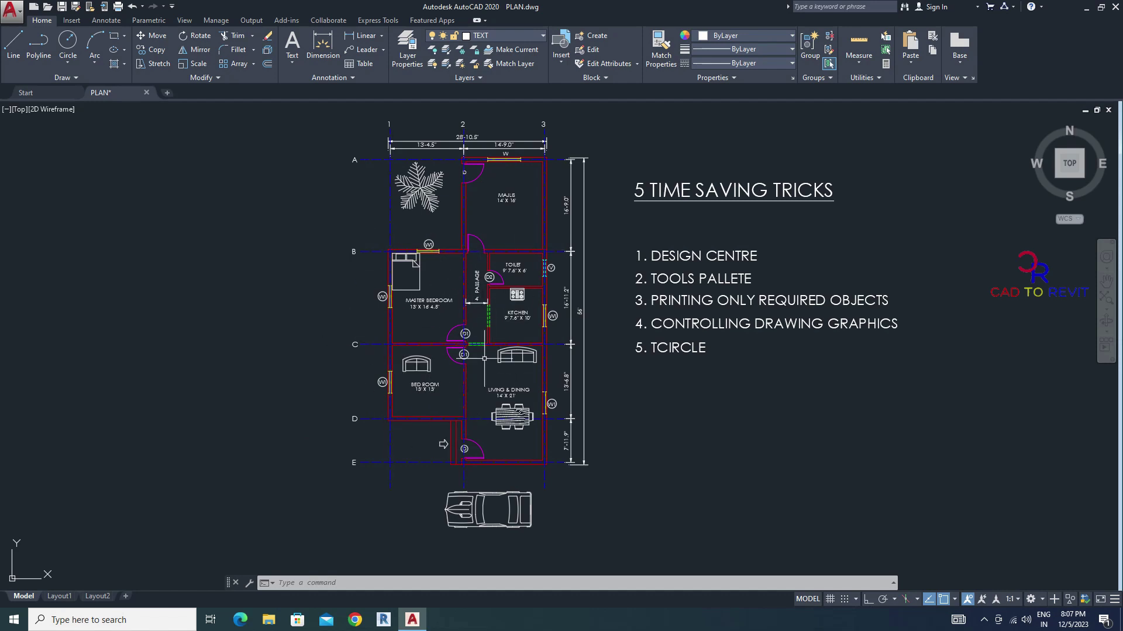
left_click(408, 47)
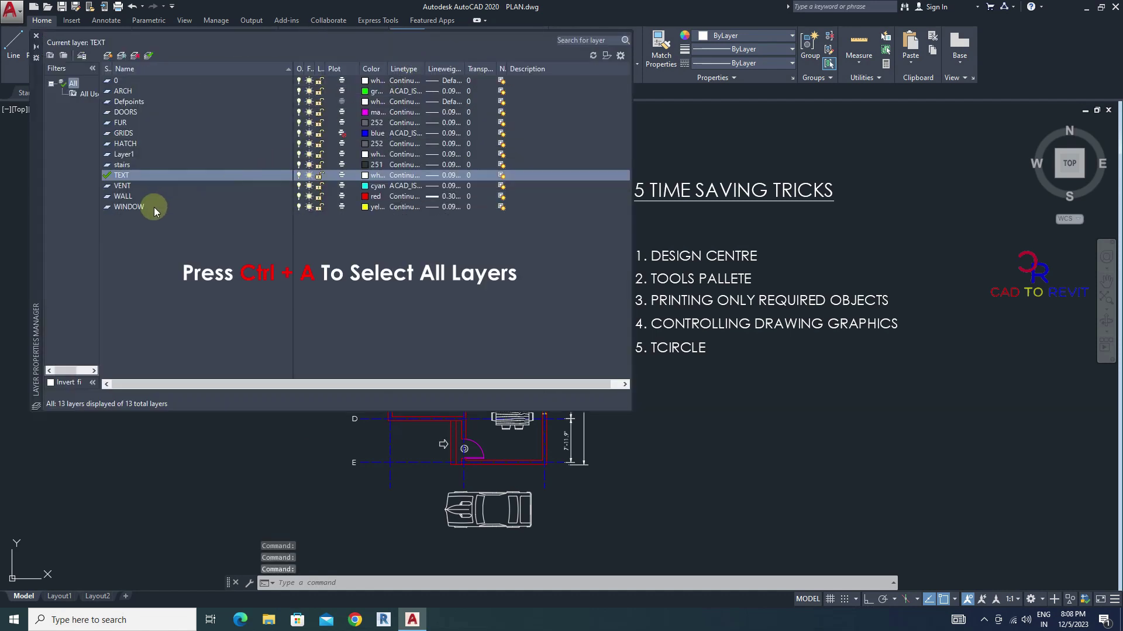
Set all layers except WALL to grey colour 251 and close the layer list.
left_click(153, 207)
key("ctrl+a")
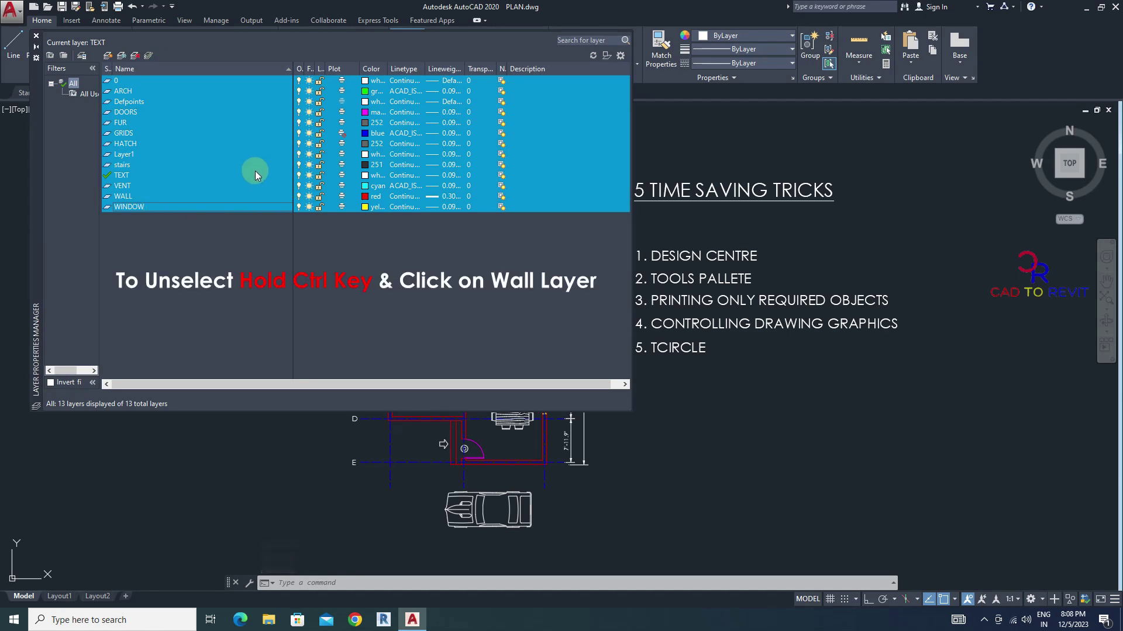
left_click(126, 196, "ctrl")
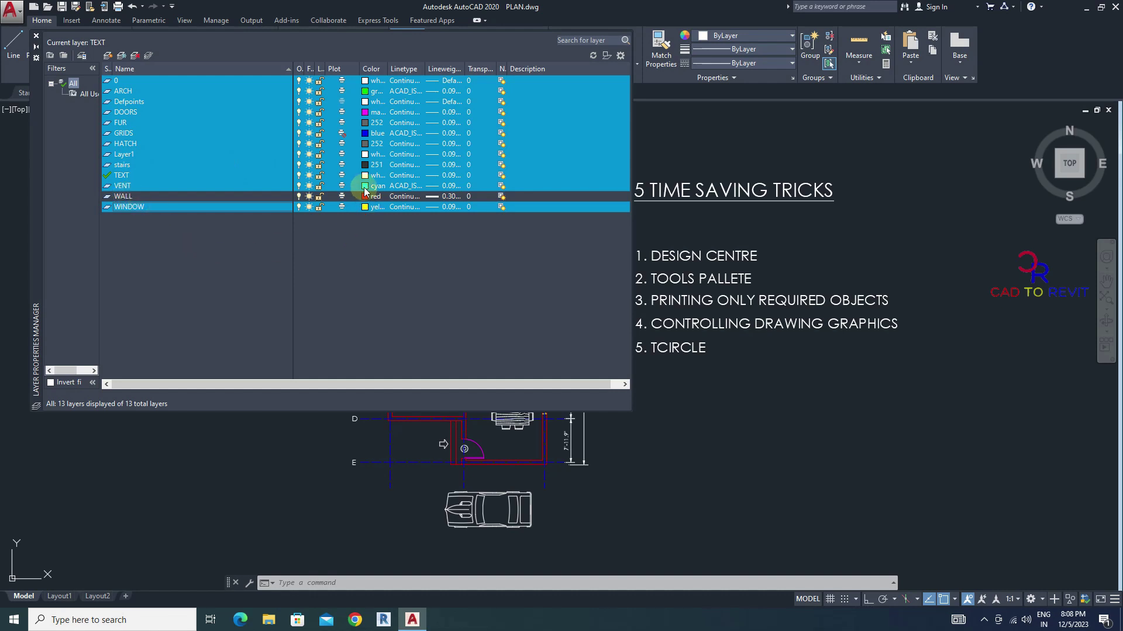
left_click(365, 207)
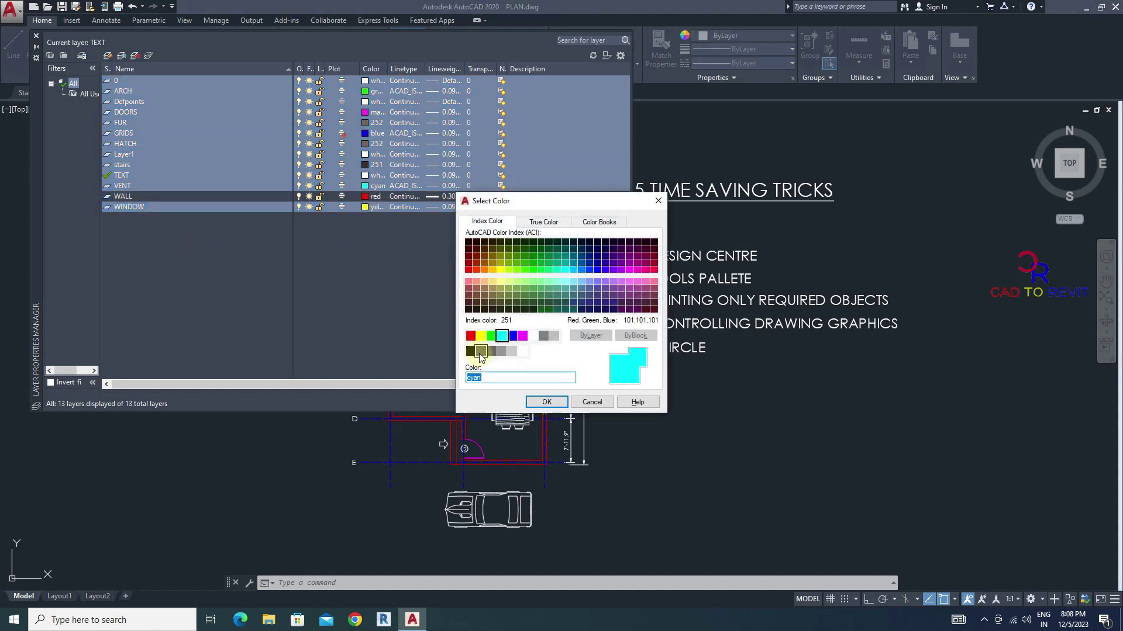
left_click(481, 352)
left_click(546, 402)
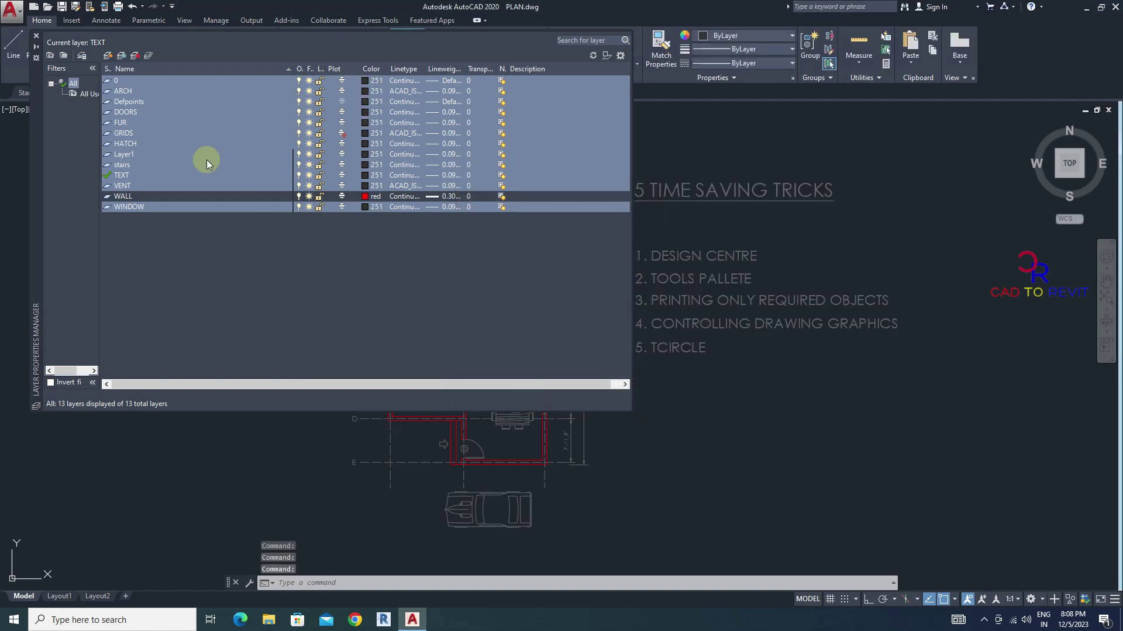
left_click(38, 40)
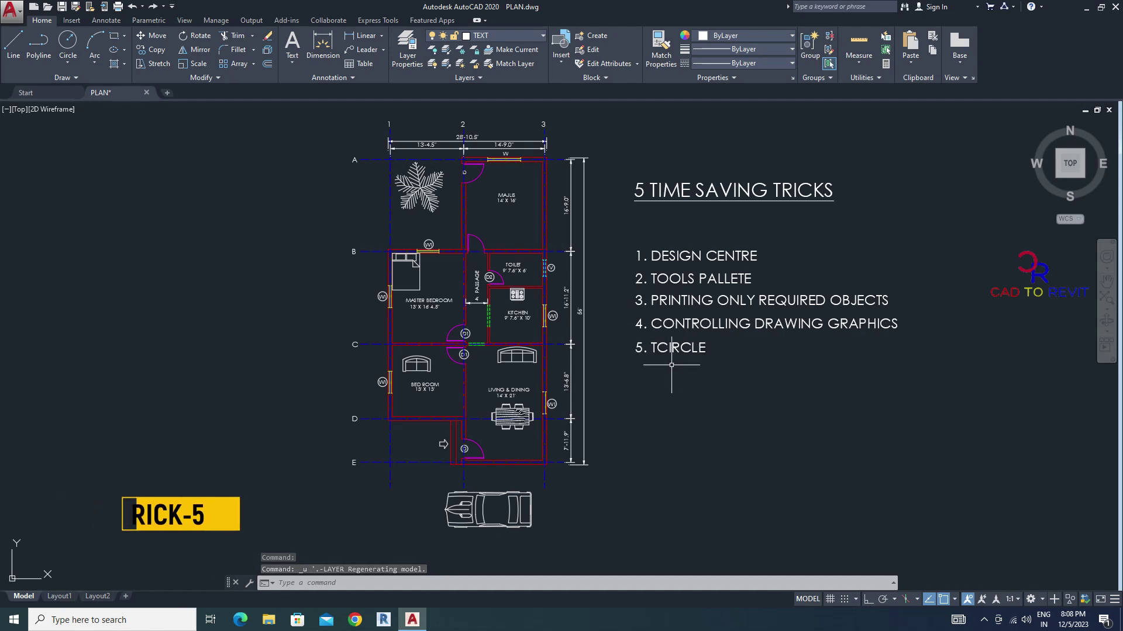
scroll(425, 124, "up", 3)
scroll(386, 149, "up", 2)
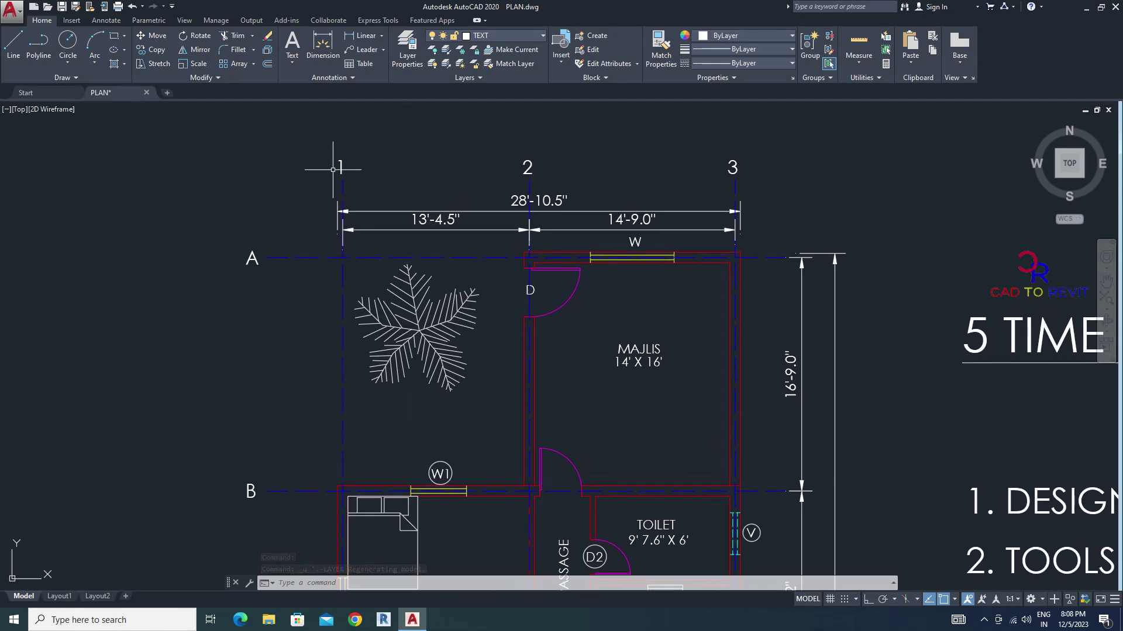
scroll(652, 168, "down", 4)
type("tci")
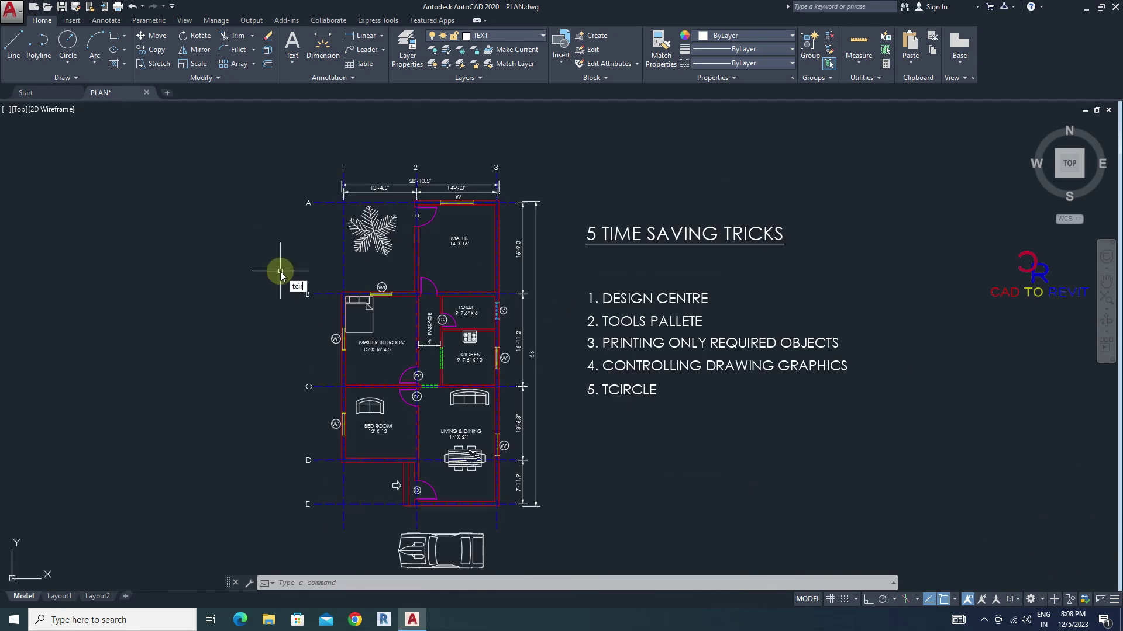
type("cle")
Run TCIRCLE and window-select column labels 1–3 and row labels A–E.
key("Return")
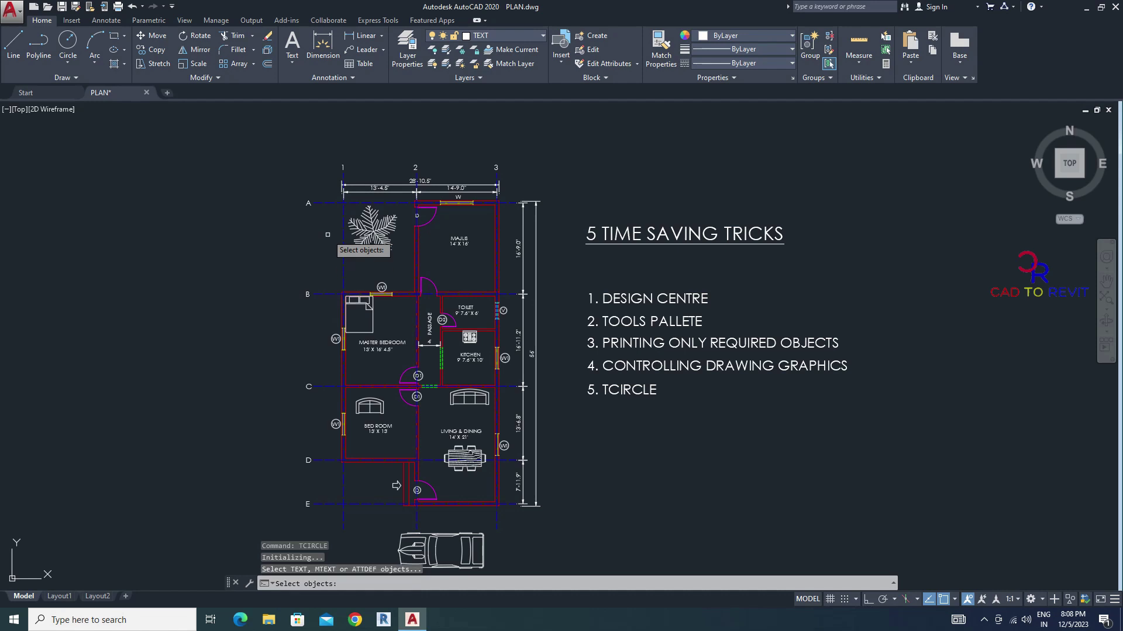
left_click(316, 146)
left_click(527, 165)
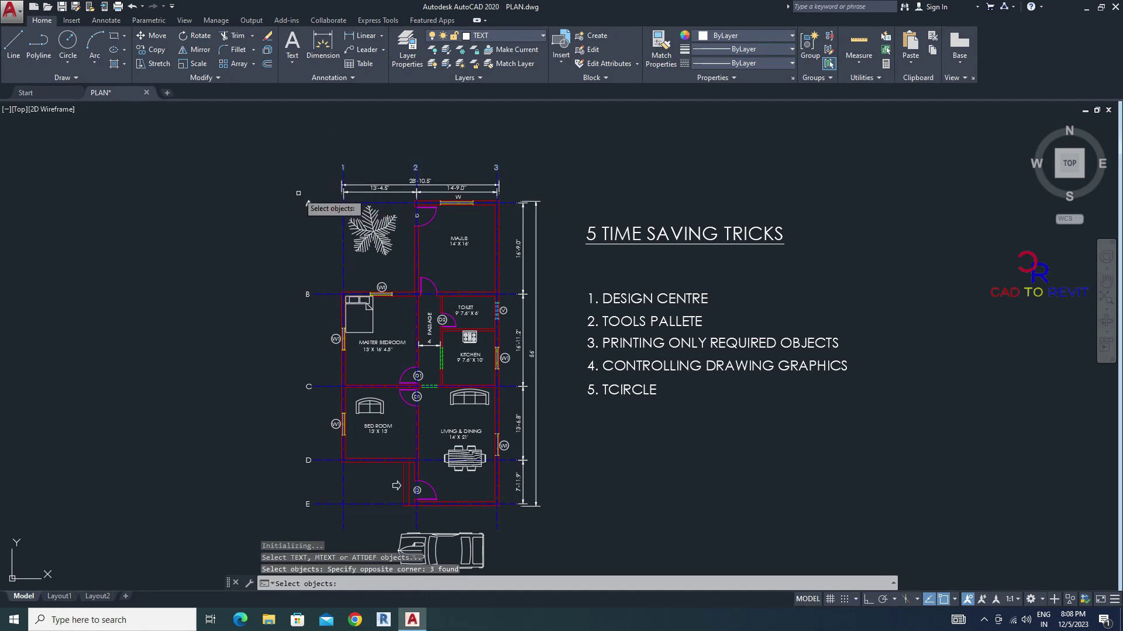
left_click(279, 177)
left_click(318, 528)
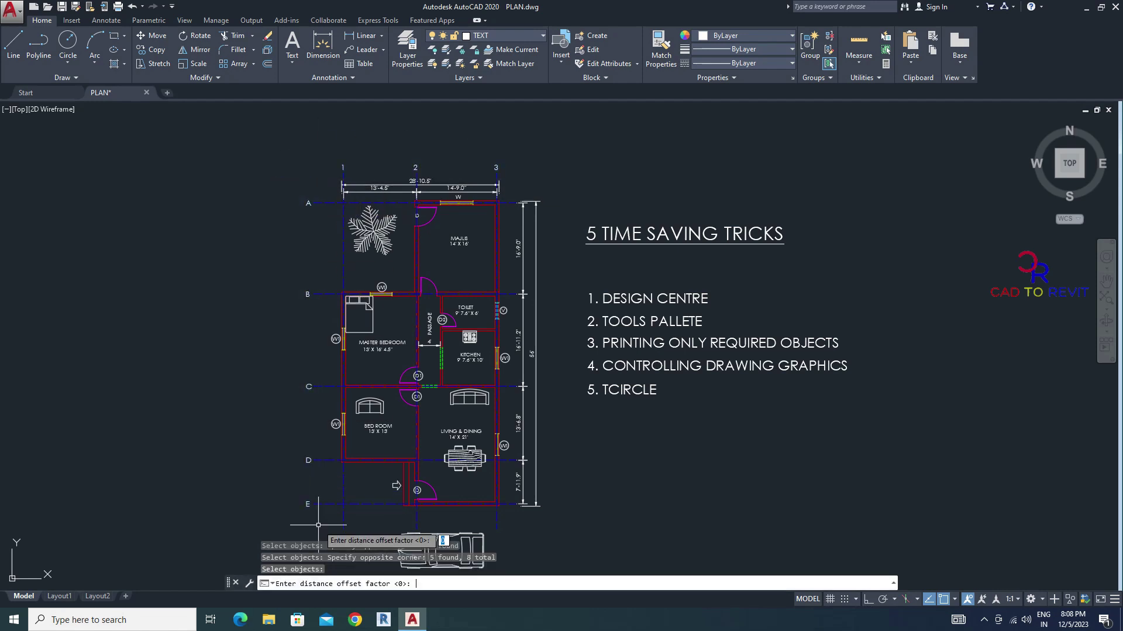
key("Return")
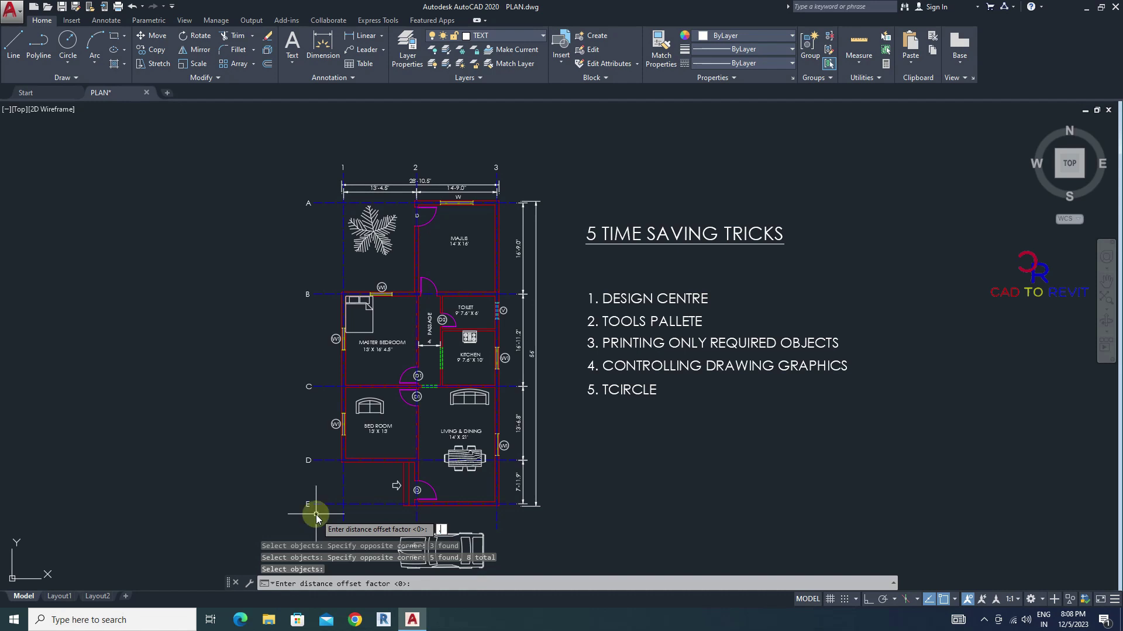
Accept offset 0.2 and enclose the labels in variable-size circles.
key("Return")
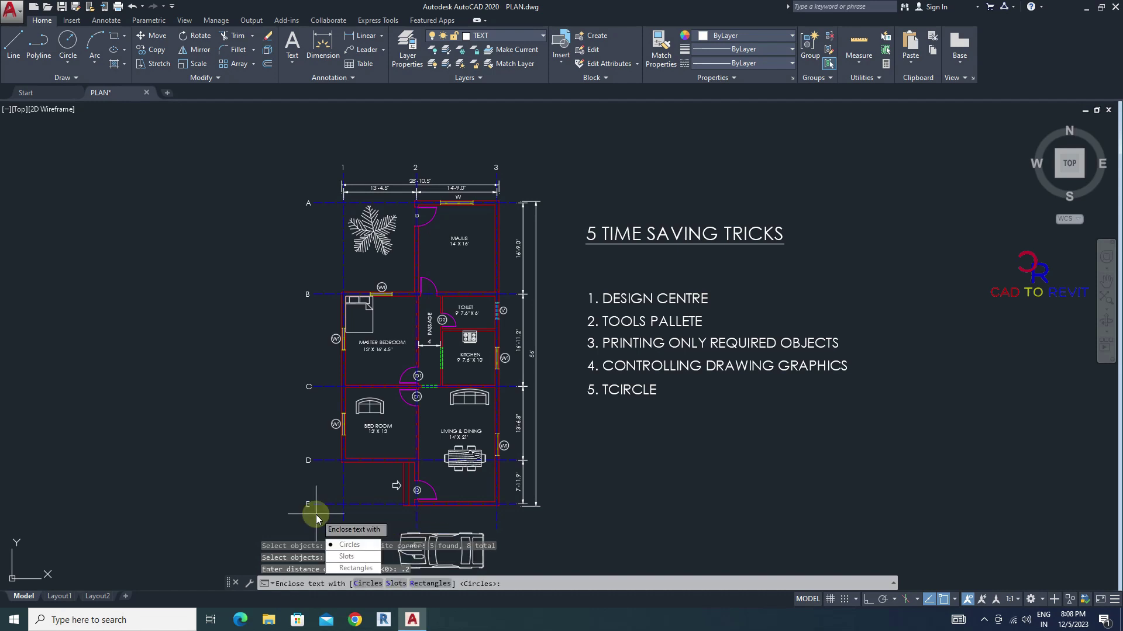
left_click(341, 545)
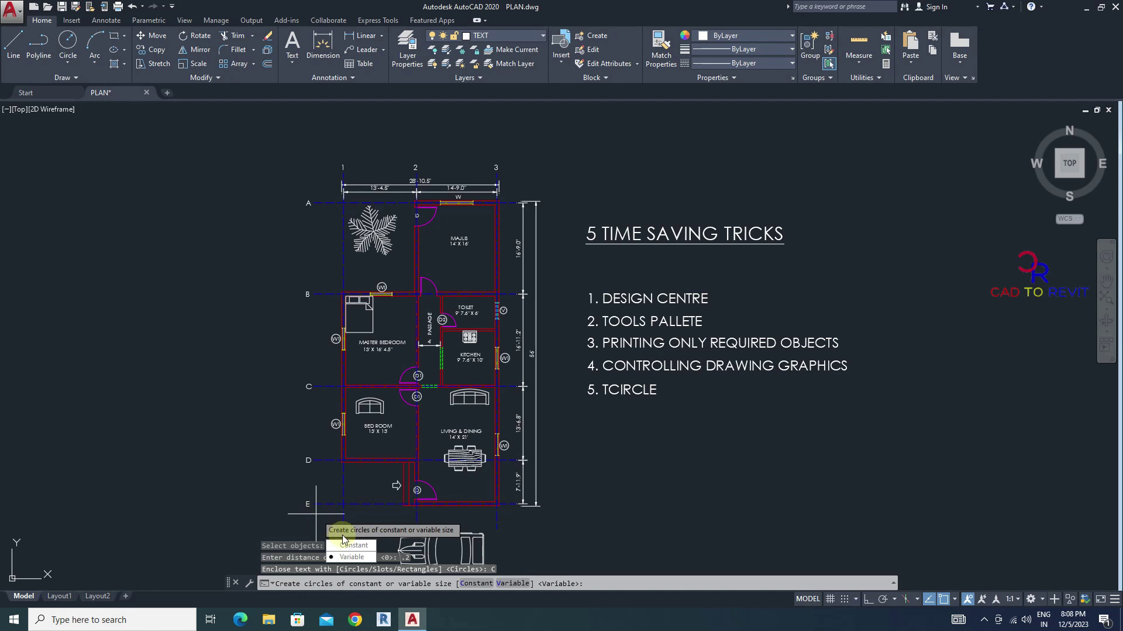
left_click(351, 558)
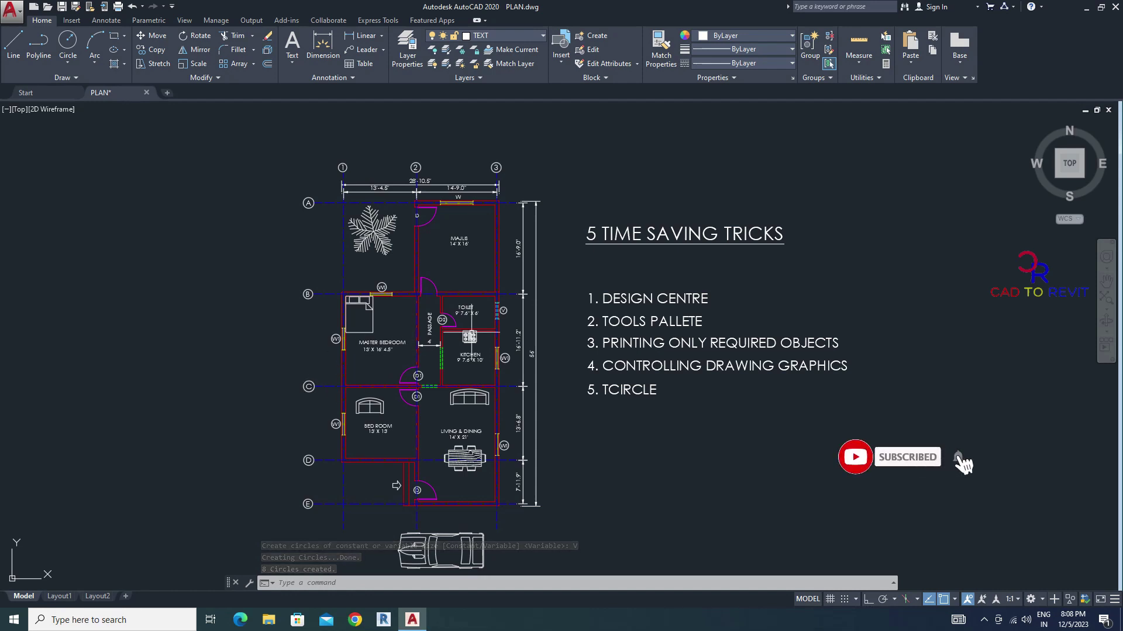
scroll(518, 308, "down", 1)
scroll(526, 316, "up", 1)
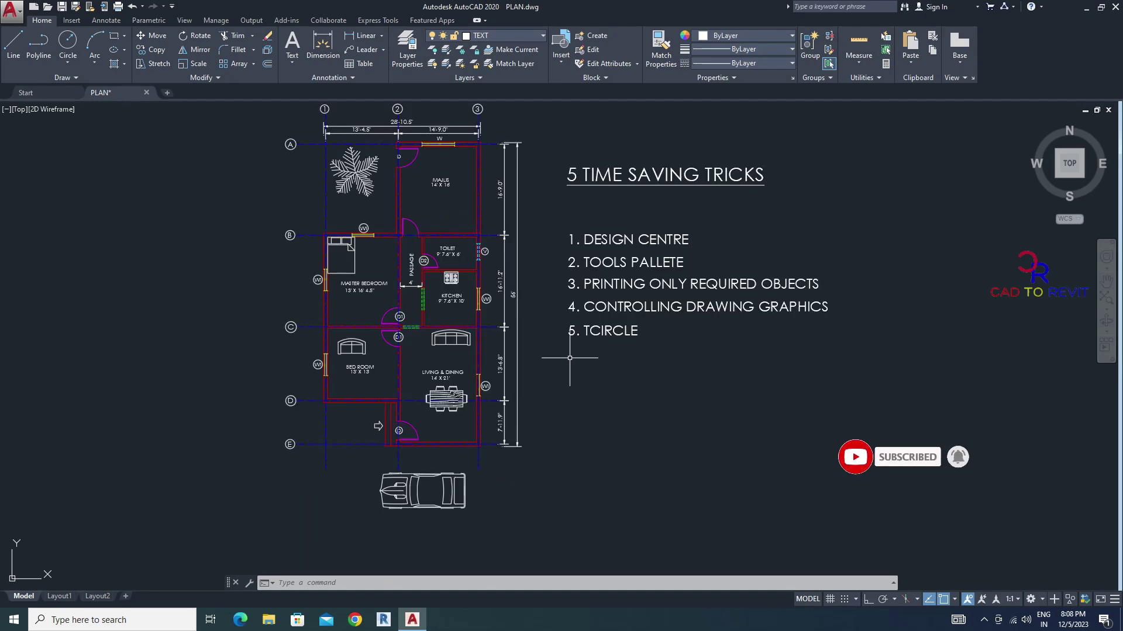
middle_click_drag(571, 361, 573, 381)
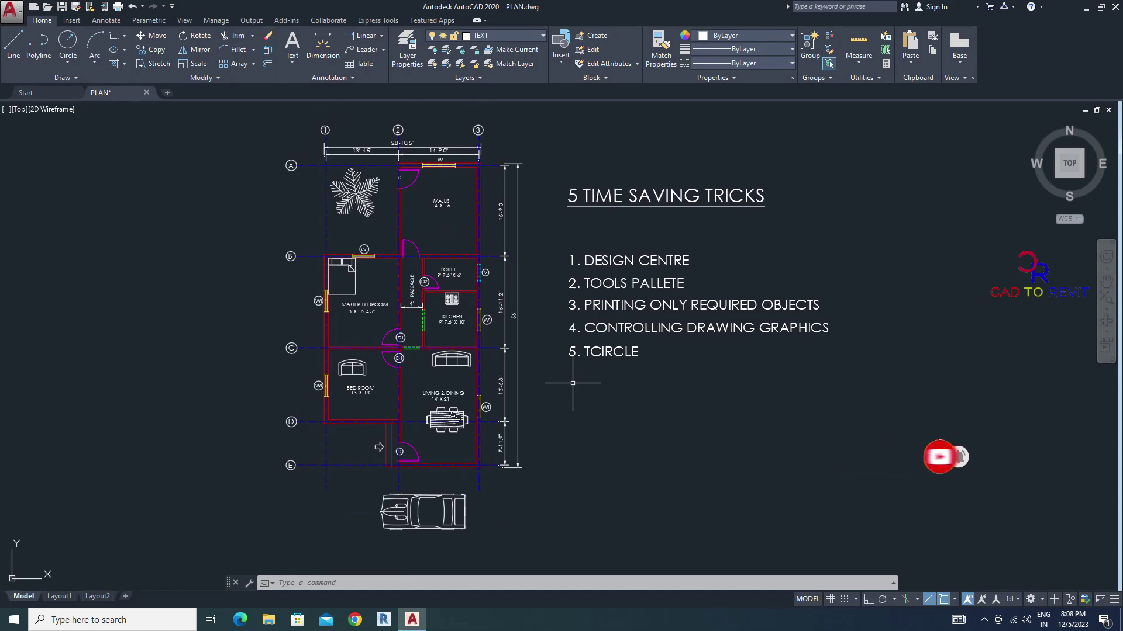